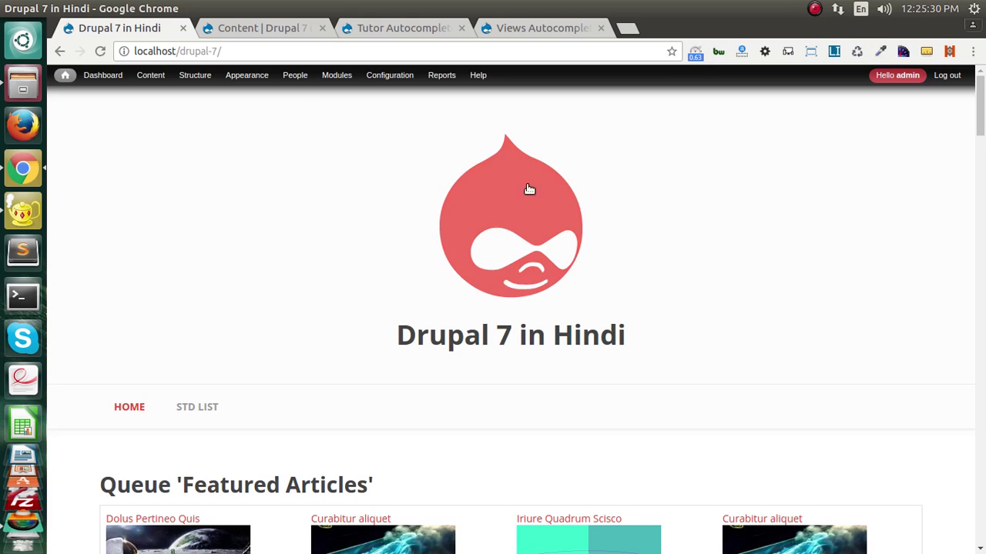
Review the site's Tutor content list and the Views Autocomplete Filters project page on Drupal.org, down to its downloads
left_click(267, 30)
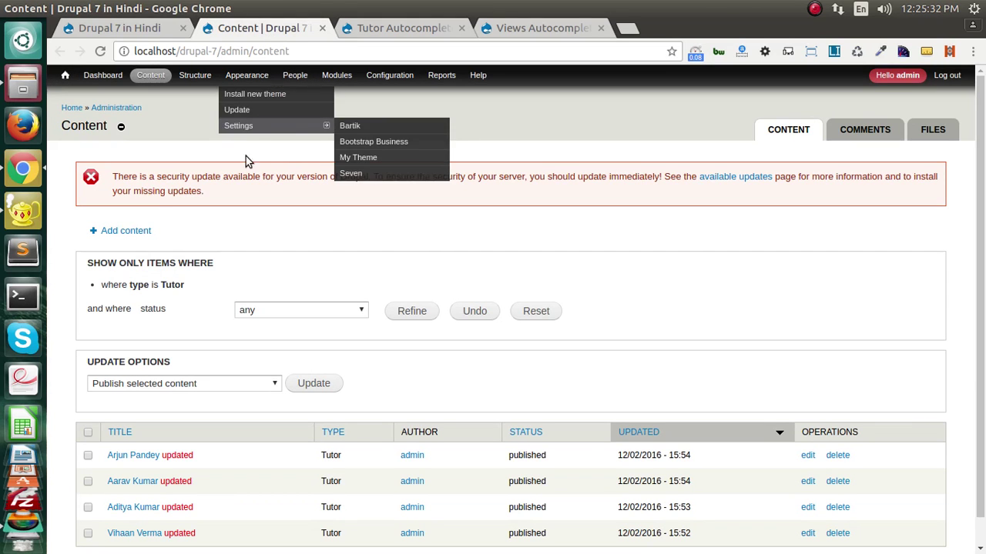
scroll(202, 331, "down", 1)
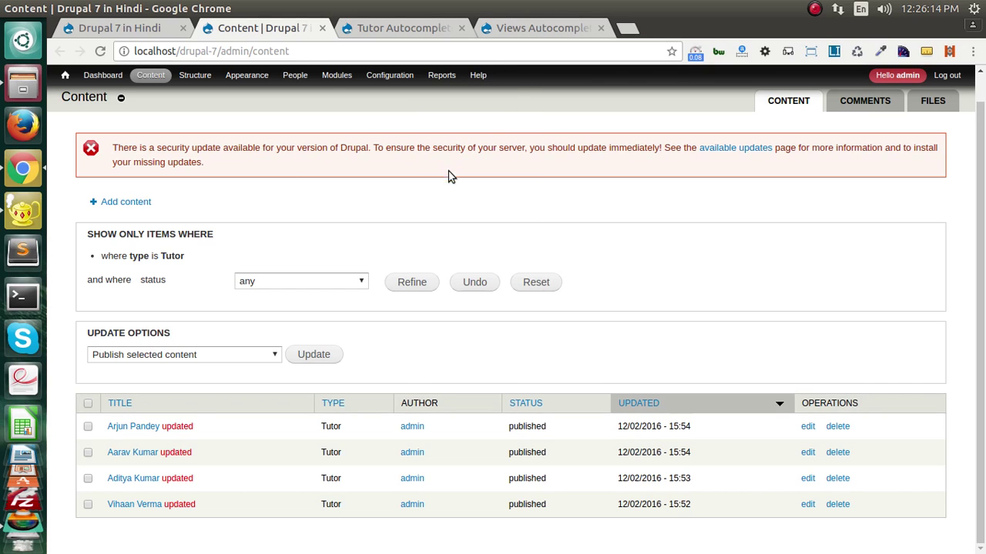
left_click(526, 30)
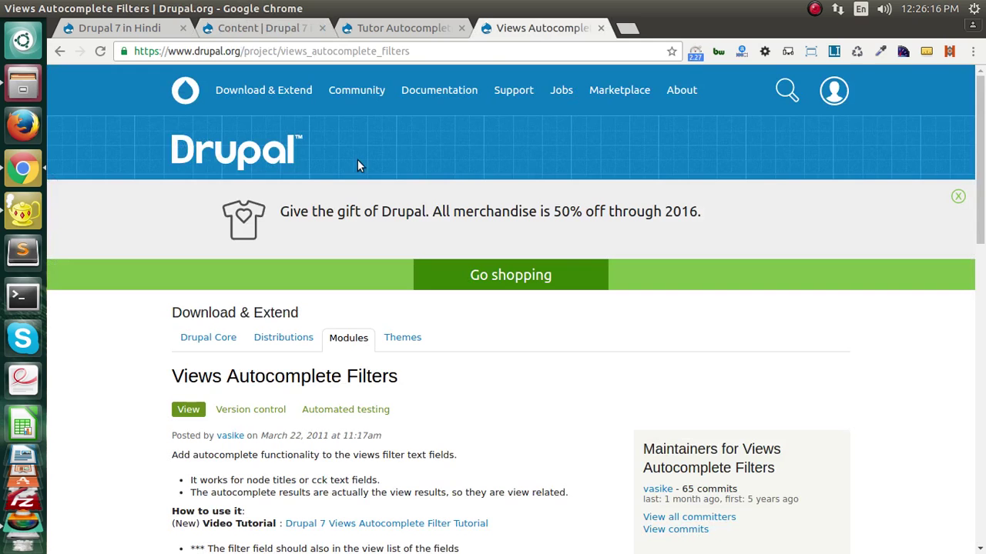
scroll(196, 308, "down", 5)
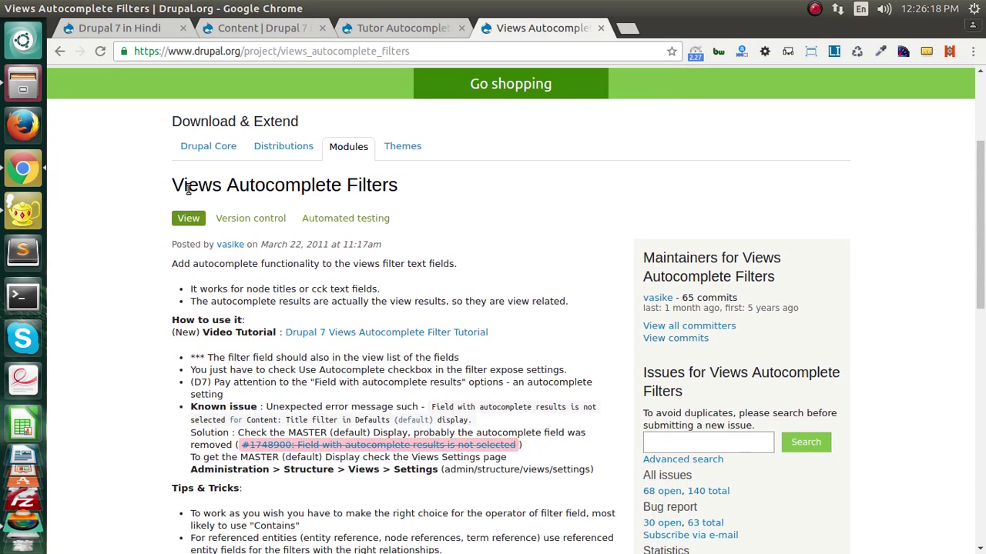
left_click_drag(173, 185, 418, 187)
scroll(418, 187, "down", 4)
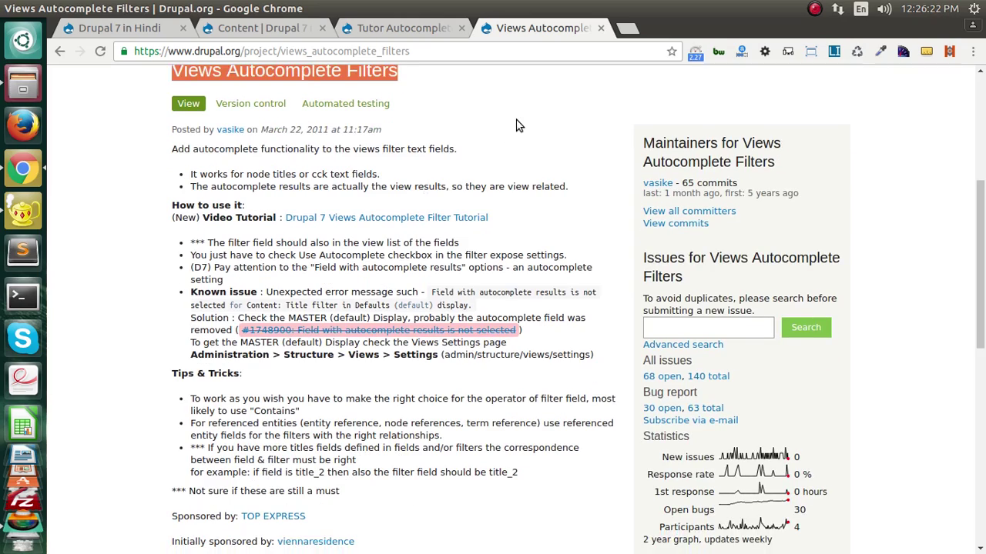
scroll(505, 146, "down", 2)
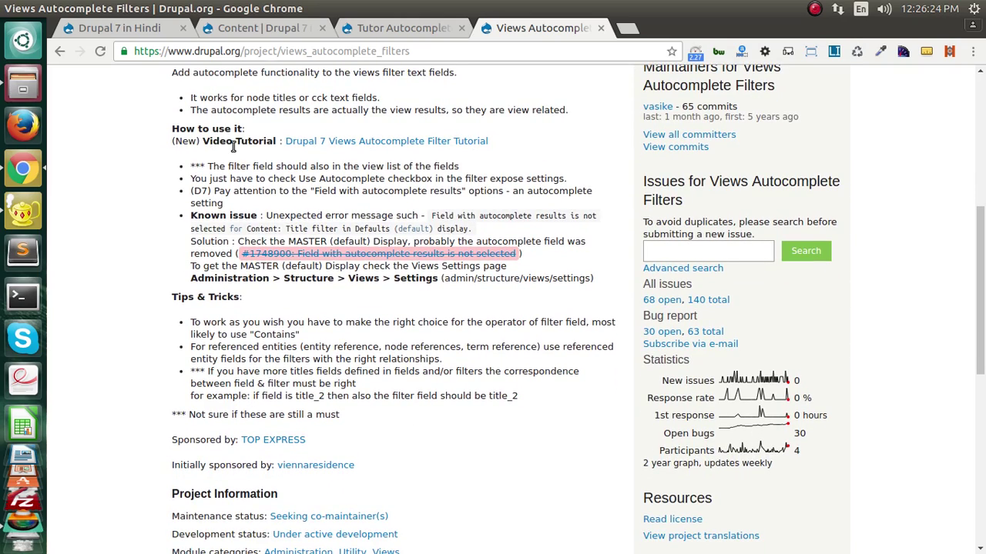
scroll(235, 146, "down", 4)
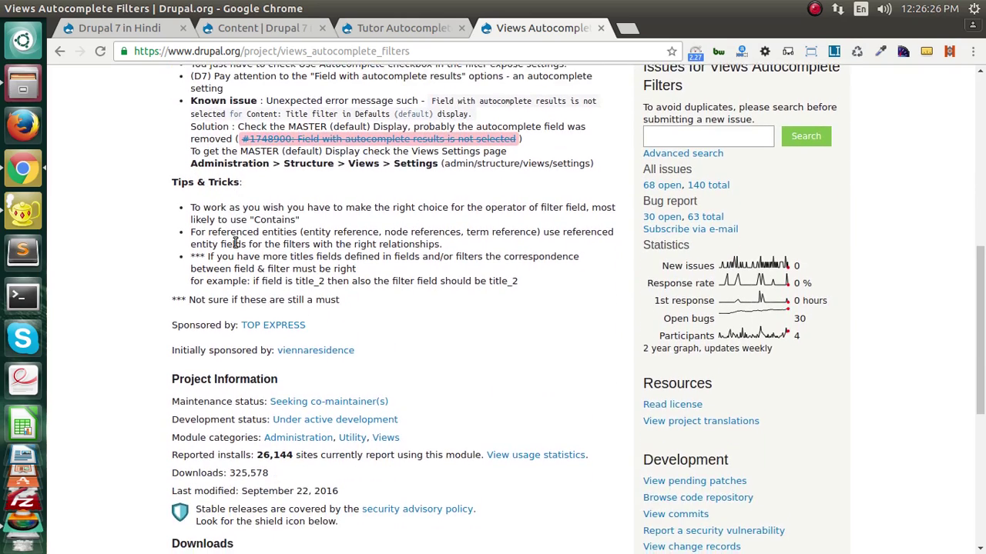
scroll(345, 193, "down", 6)
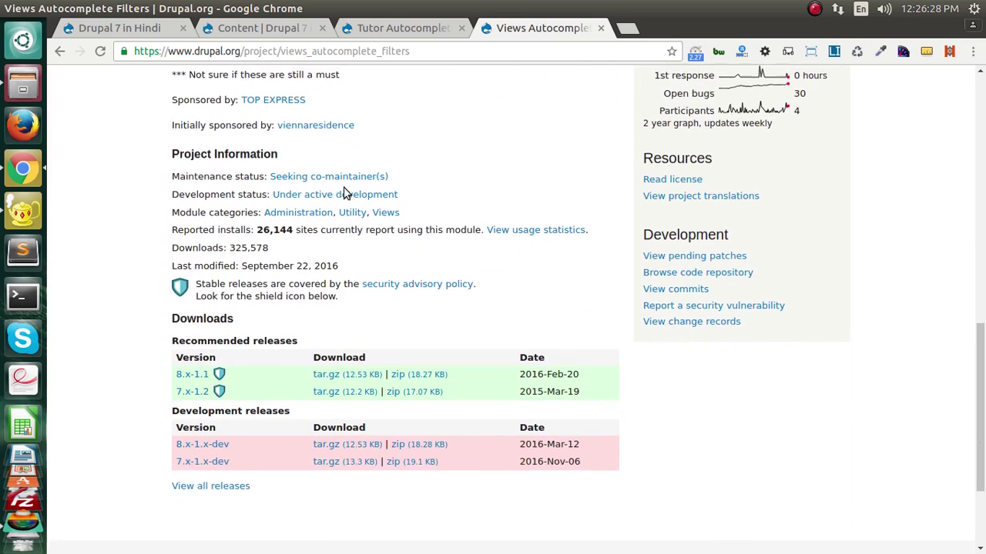
scroll(345, 192, "down", 2)
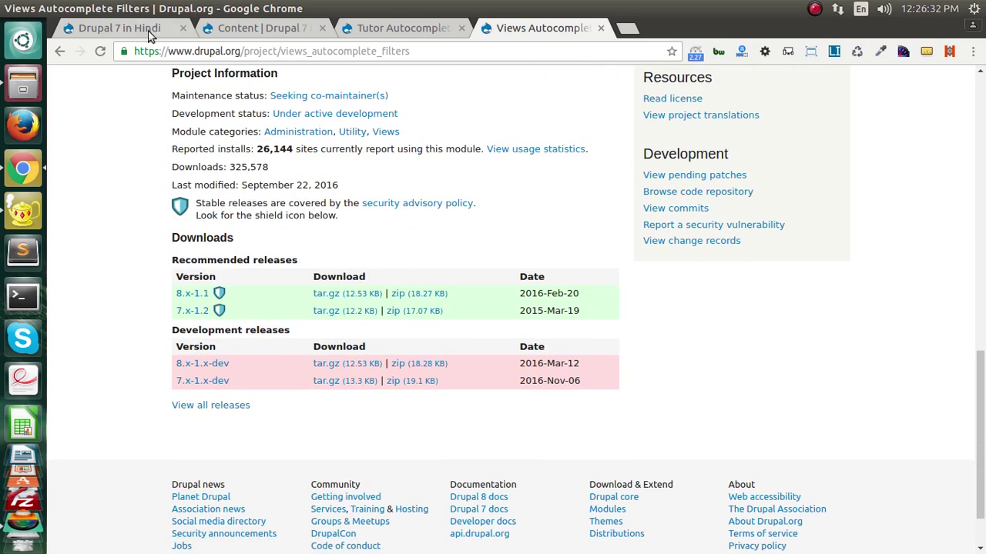
Filter the site's module list to the Views category and expand the details of Views Autocomplete Filters
left_click(231, 28)
left_click(336, 75)
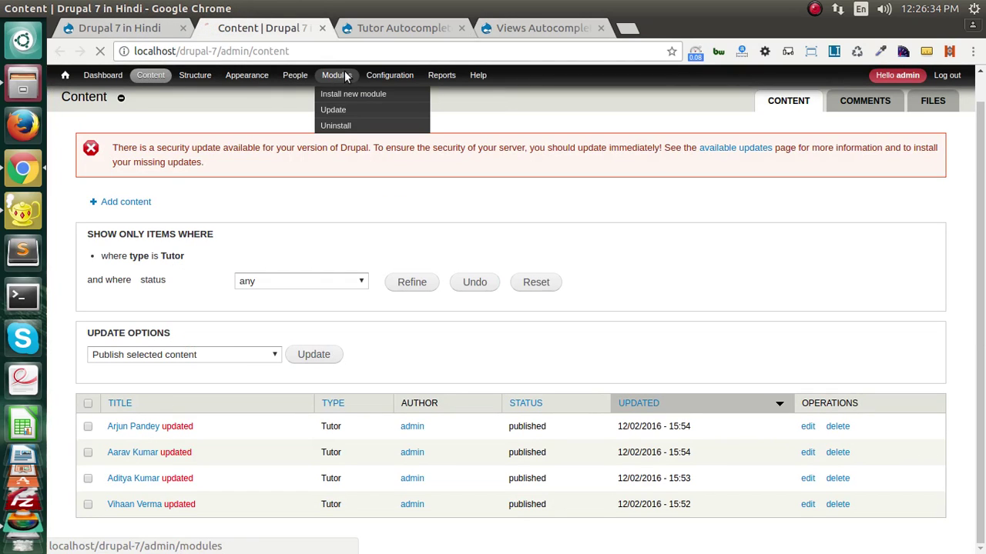
left_click(572, 26)
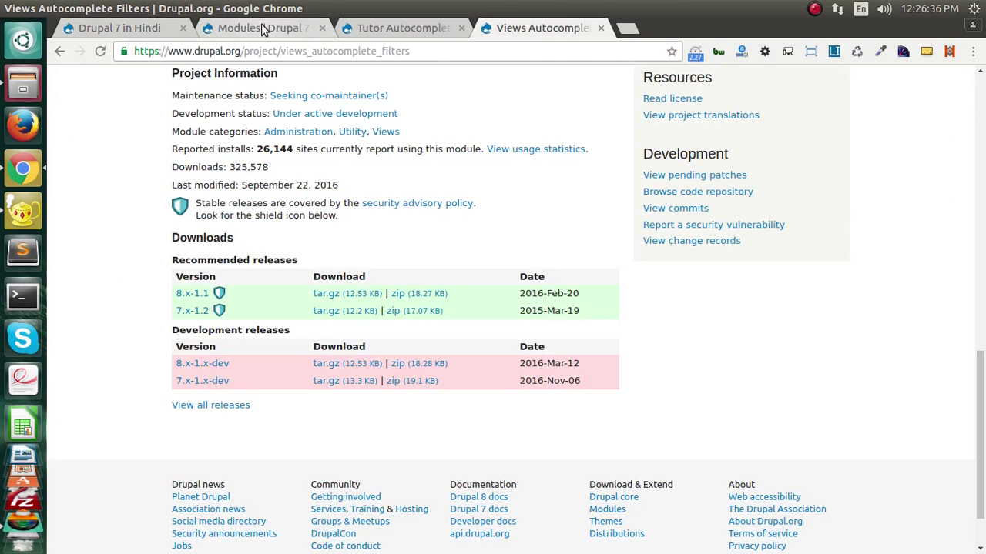
left_click(266, 27)
scroll(176, 345, "down", 8)
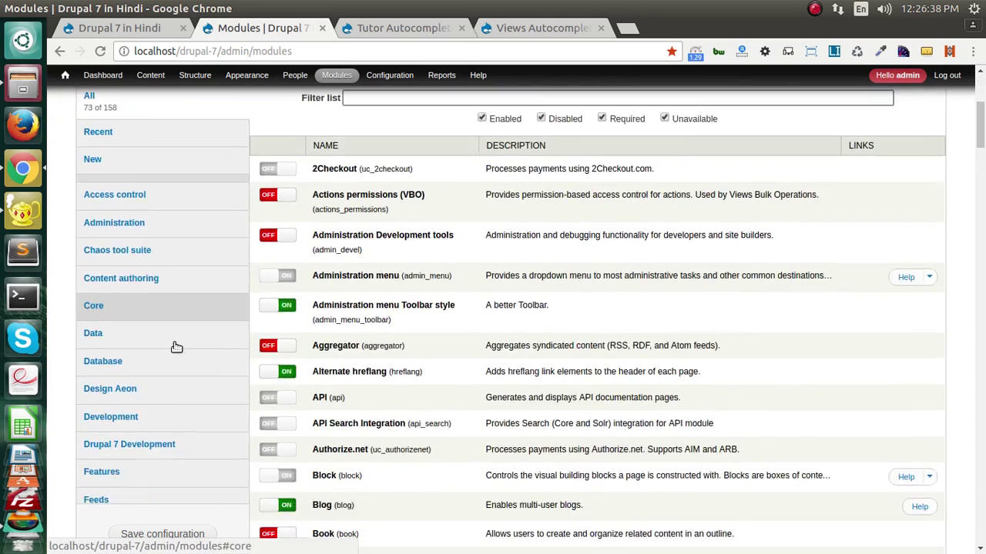
scroll(110, 407, "down", 5)
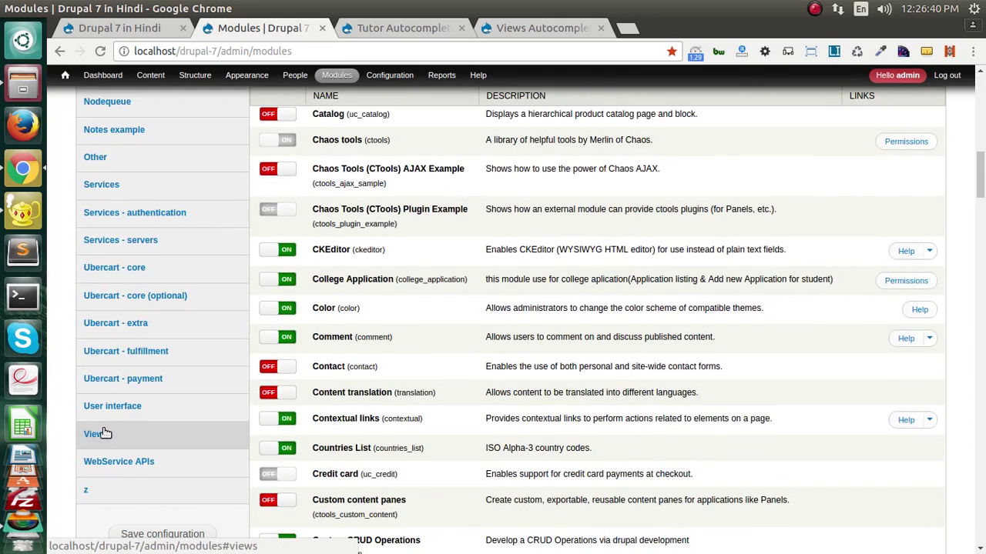
left_click(99, 433)
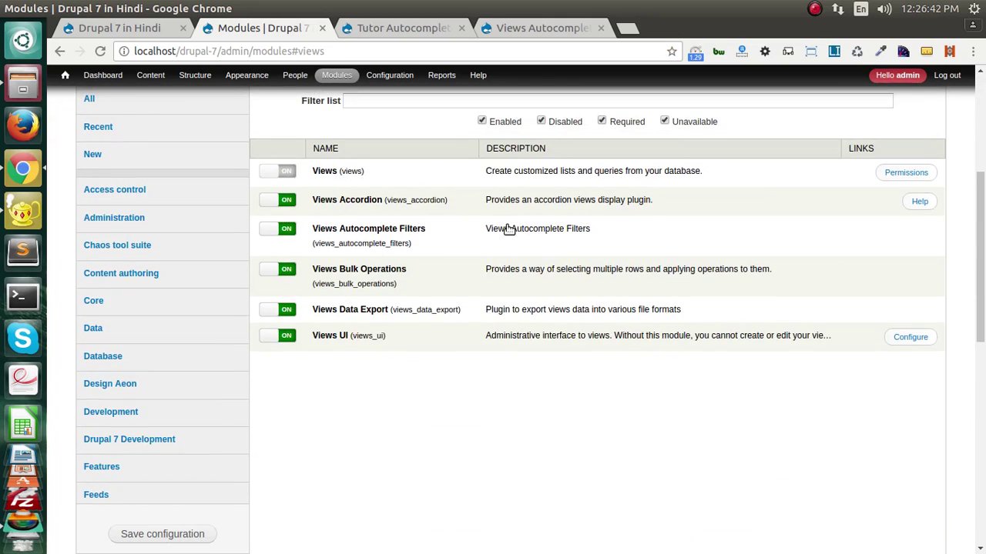
left_click(508, 229)
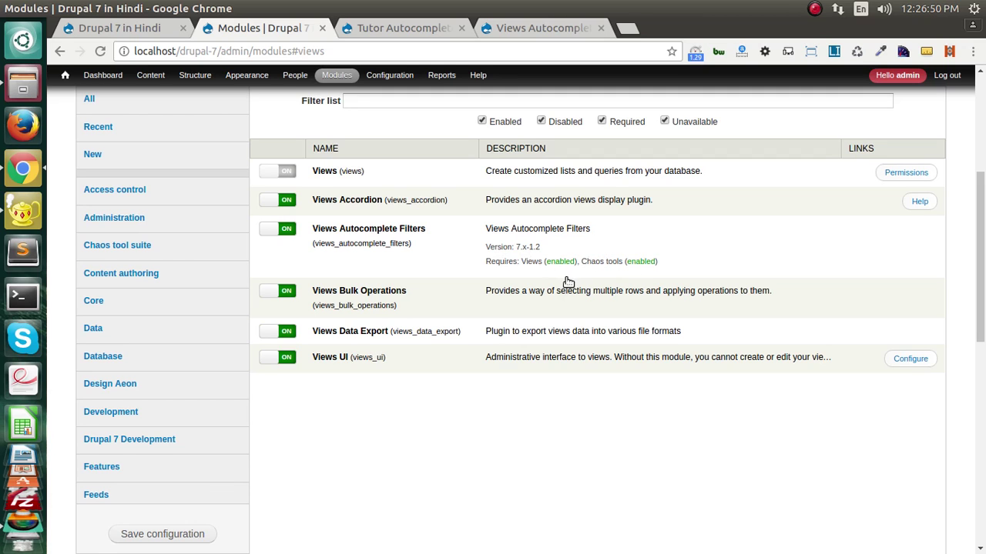
Open the form for adding a new view from the site's Views administration
scroll(495, 265, "up", 5)
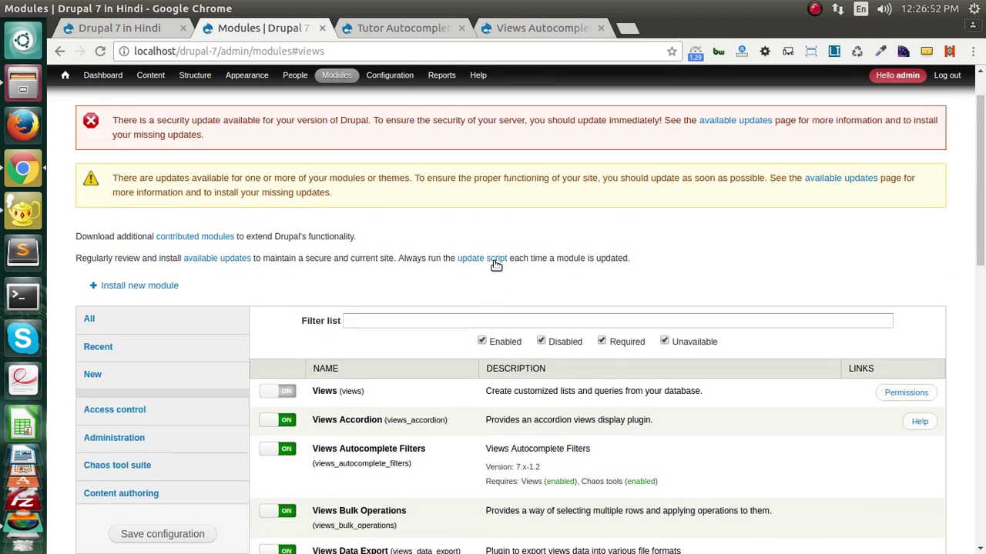
scroll(342, 497, "down", 1)
scroll(345, 480, "up", 1)
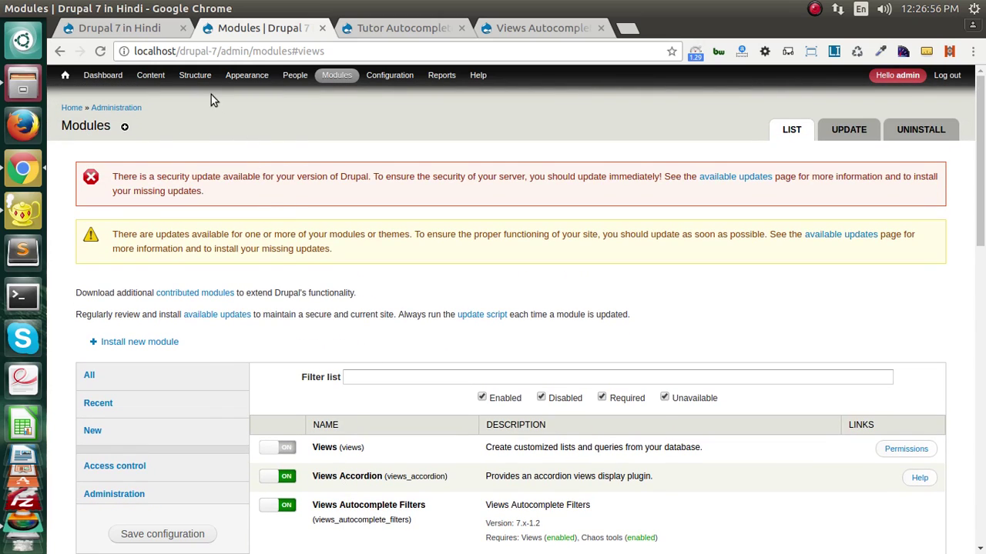
mouse_move(195, 75)
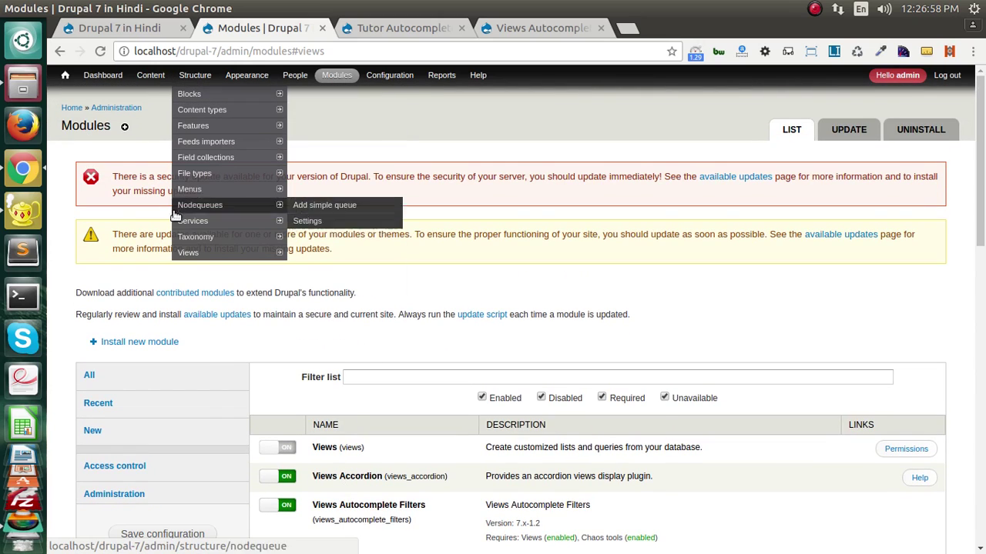
left_click(190, 255)
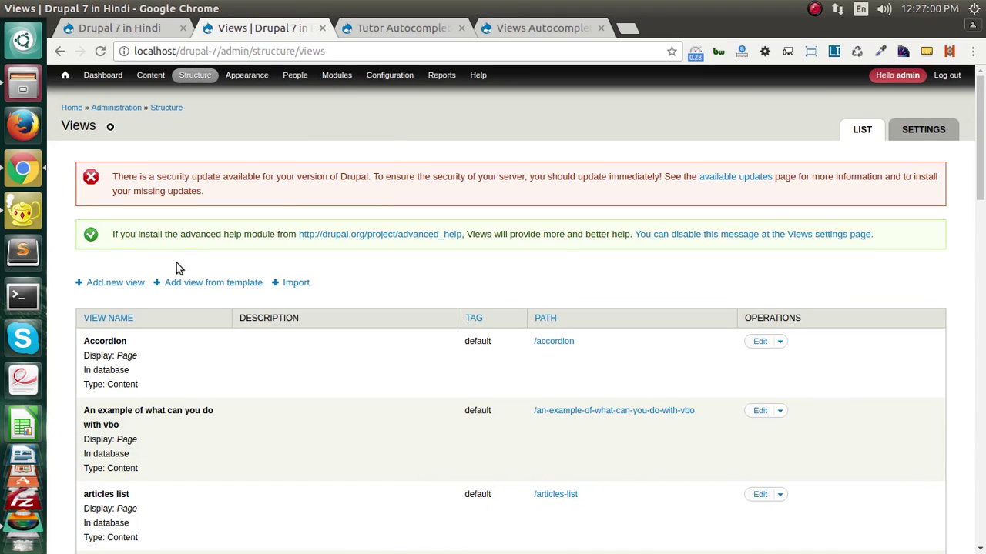
left_click(107, 283)
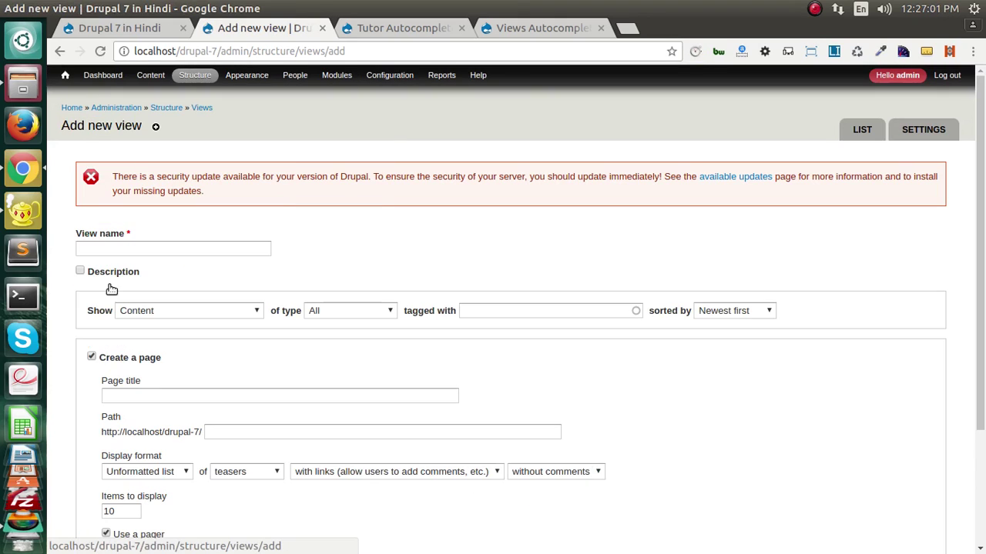
left_click(131, 248)
type("https://www.drupal.org/project/views_autocomplete_filters")
key("ctrl+a")
key("BackSpace")
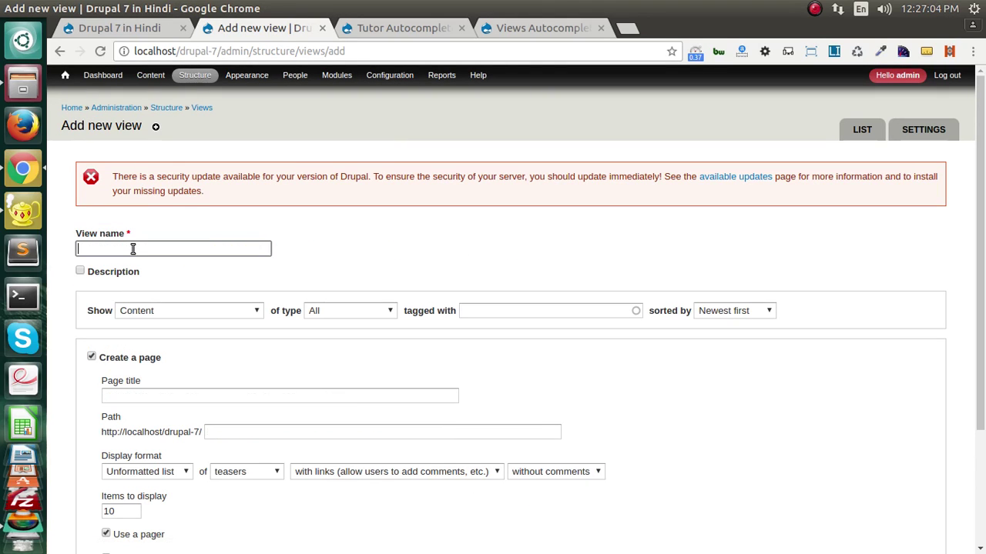
Copy "Tutor Autocomplete Demo" from the notes in Geany and enter it as the view name in the browser form
left_click(24, 218)
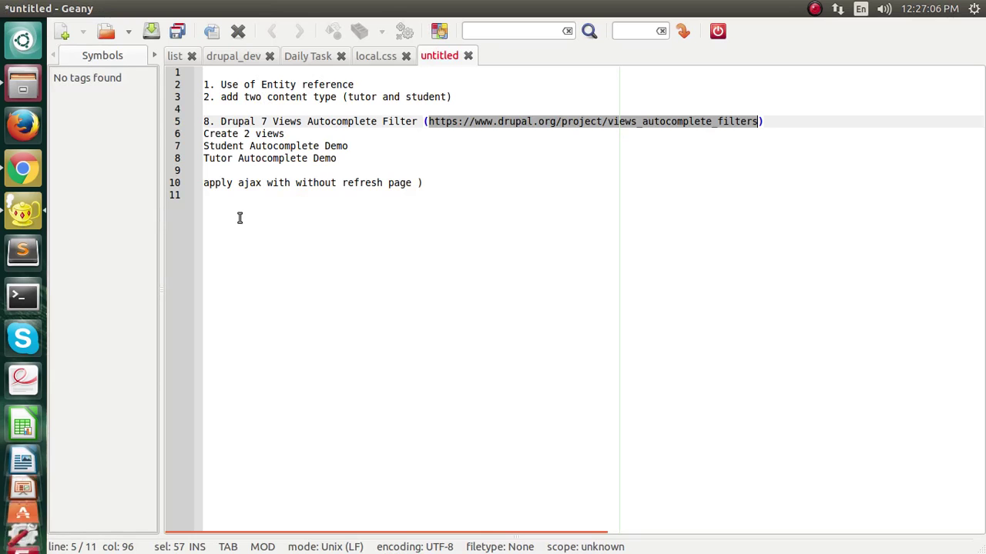
left_click(325, 157)
left_click(366, 146)
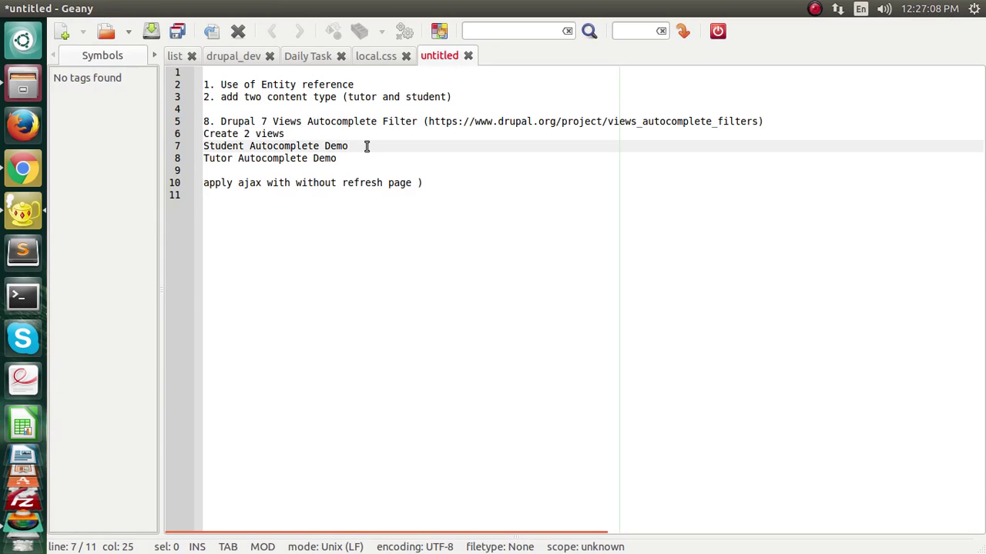
key("shift+Home")
key("alt+Tab")
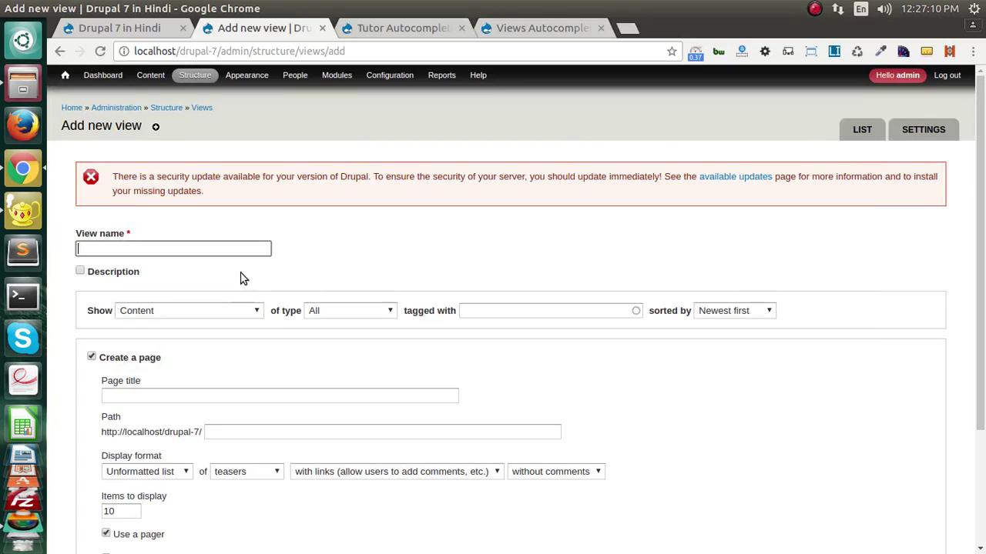
key("alt+Tab")
key("Down")
key("shift+End")
key("ctrl+c")
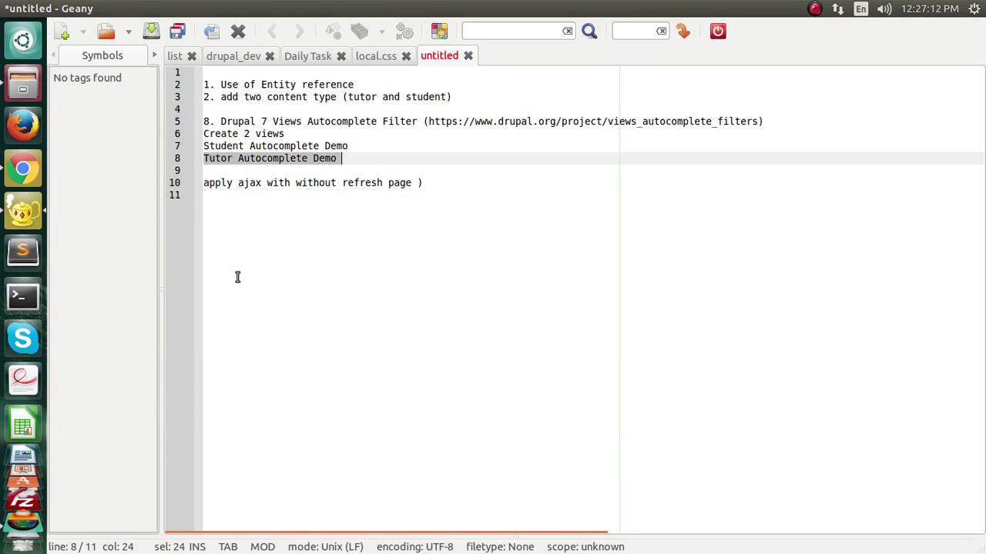
key("alt+Tab")
key("ctrl+v")
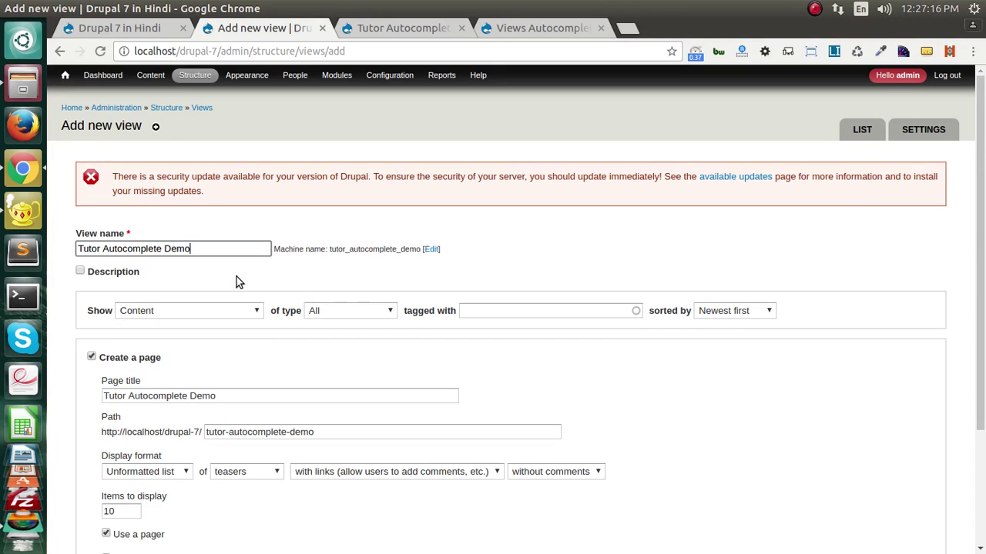
Limit the new view to content of type Tutor
scroll(246, 284, "down", 1)
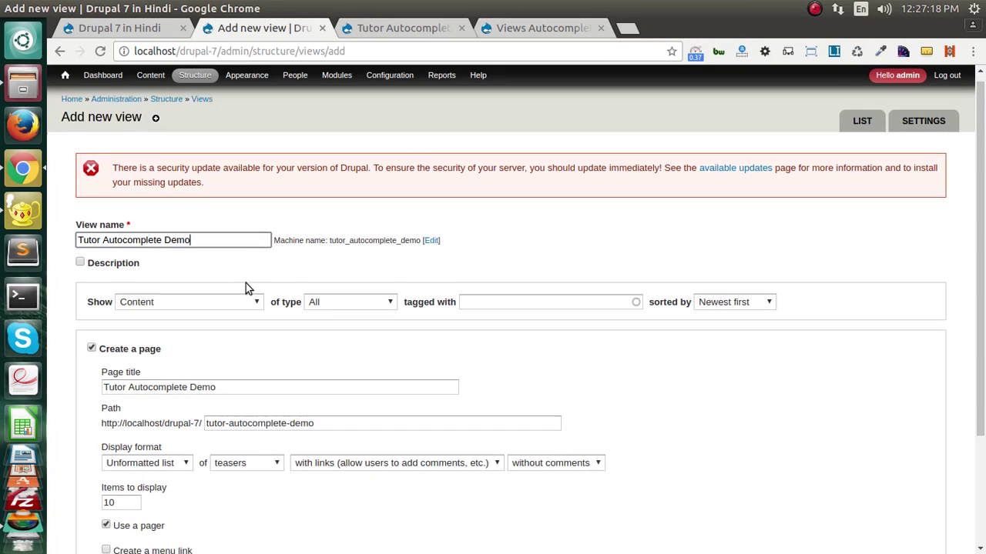
left_click(255, 228)
scroll(123, 262, "down", 1)
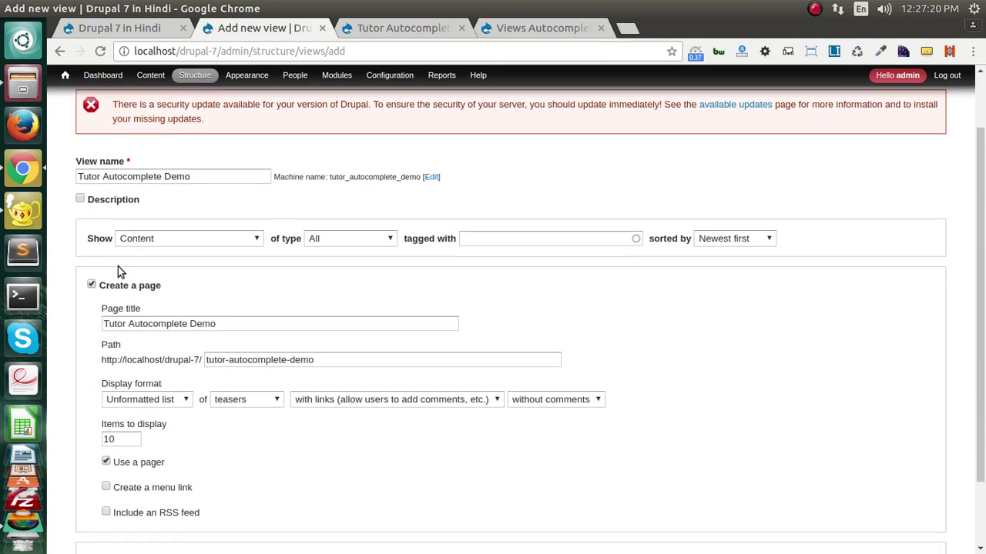
left_click(359, 234)
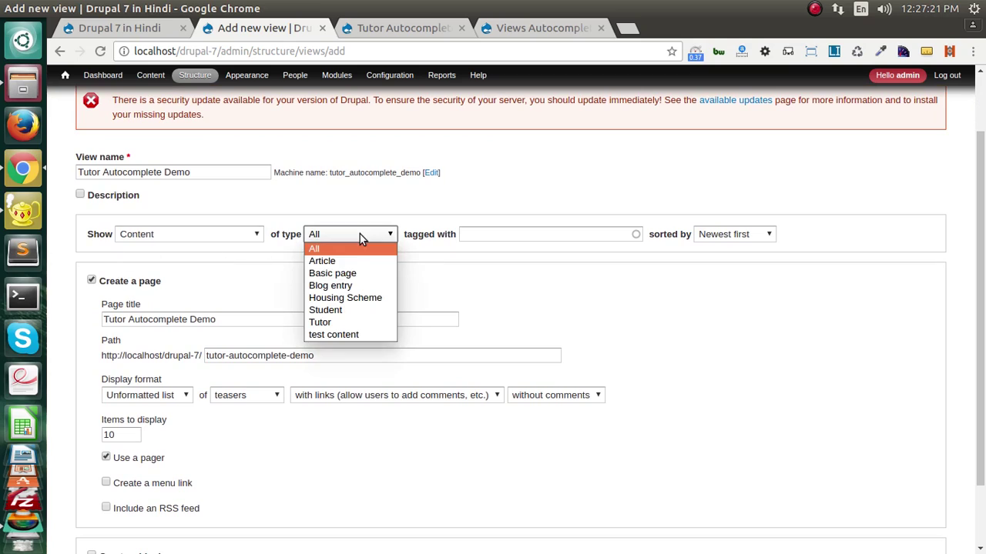
left_click(335, 322)
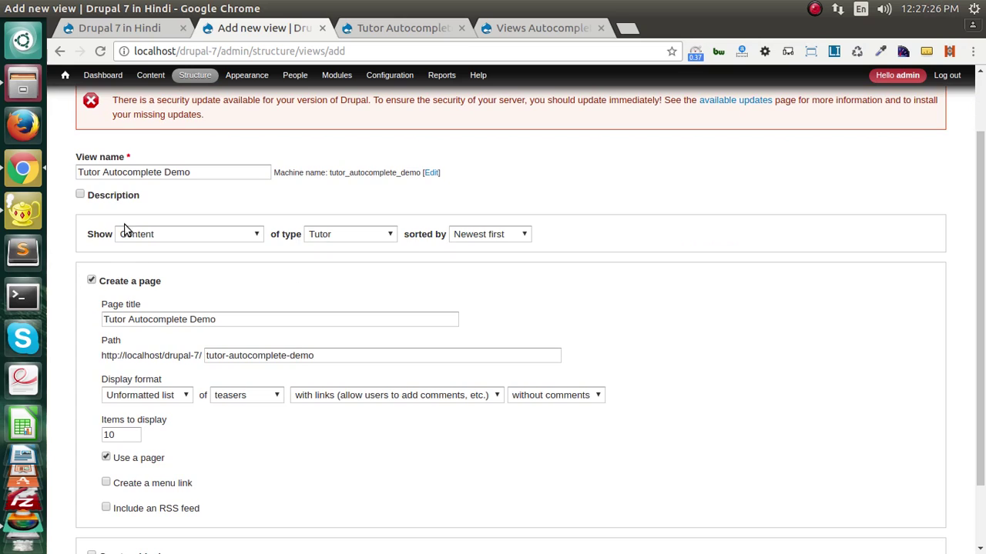
Try the Table display format for the page and return it to Unformatted list
scroll(150, 246, "down", 2)
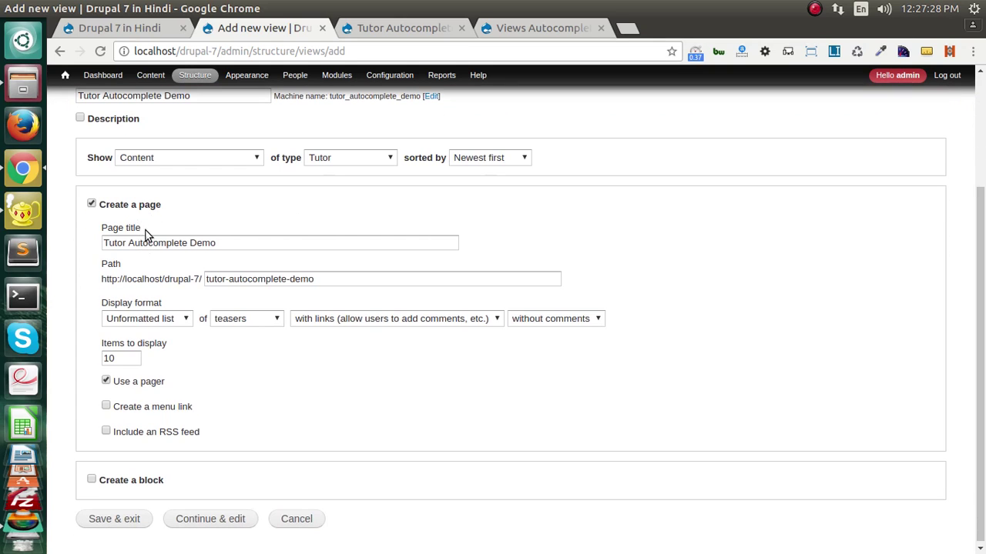
left_click(148, 320)
left_click(279, 364)
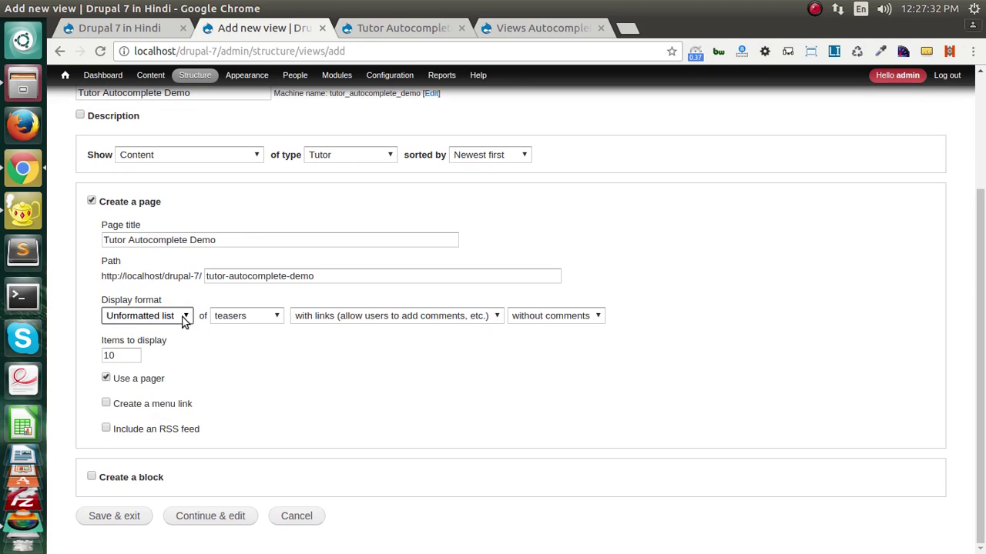
left_click(183, 317)
left_click(143, 368)
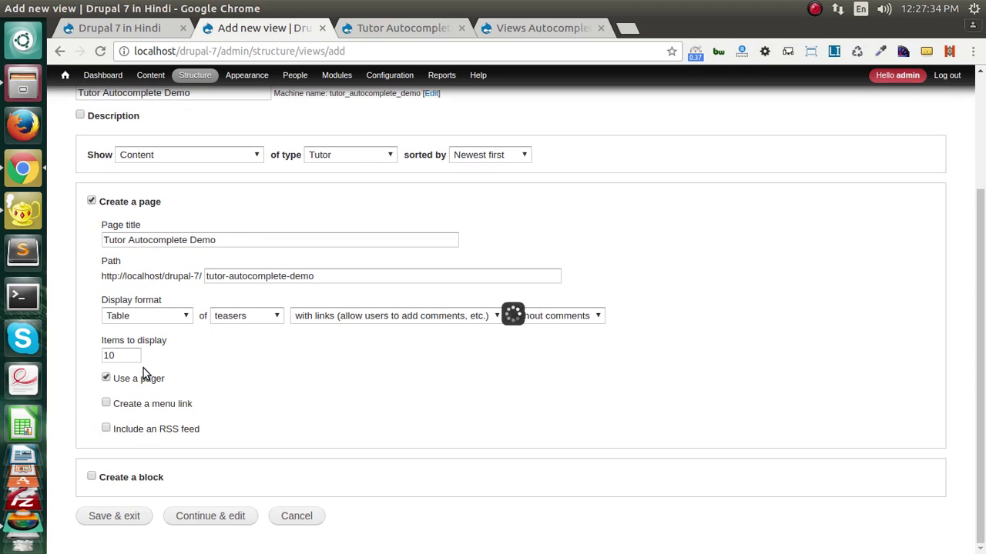
left_click(151, 322)
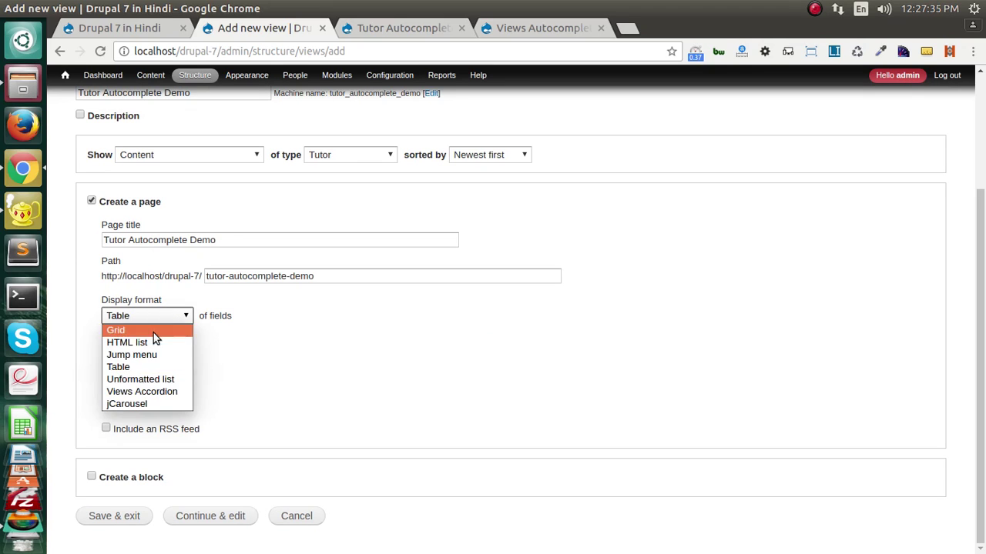
left_click(146, 379)
Set the page to display an unformatted list of fields and continue to the view's edit page
left_click(231, 323)
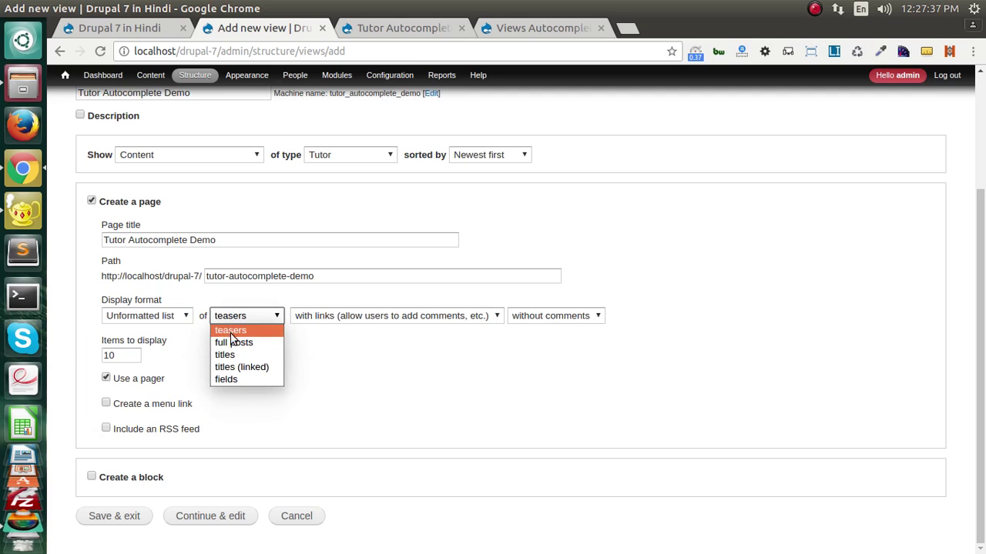
left_click(233, 376)
left_click(210, 516)
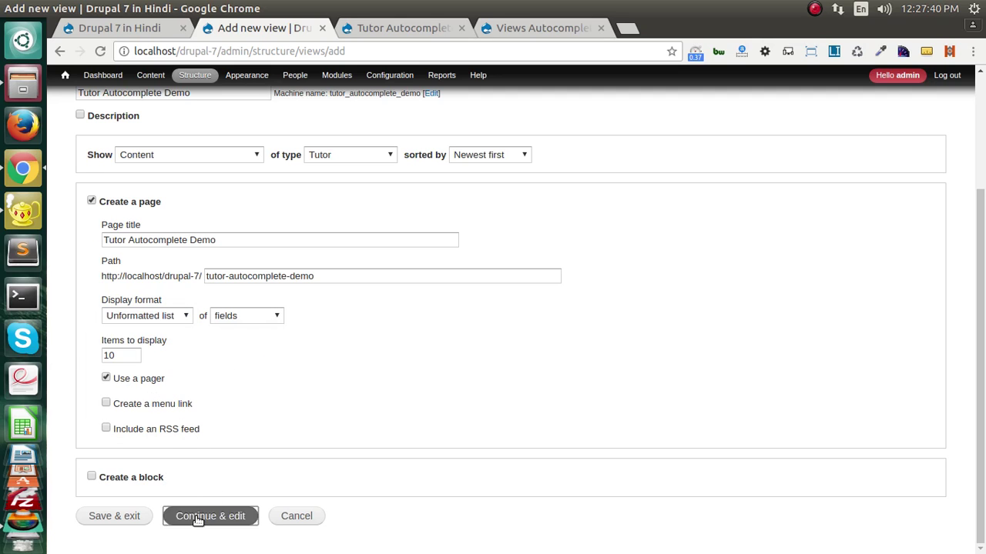
Change the view's format to Table for all displays, keeping the default style options
scroll(362, 398, "down", 6)
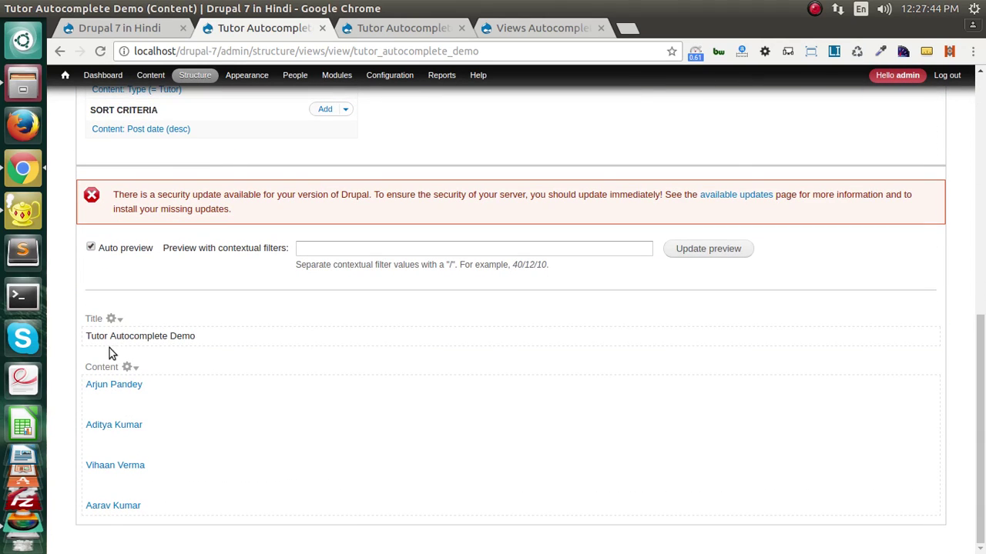
scroll(118, 362, "up", 1)
scroll(117, 357, "up", 3)
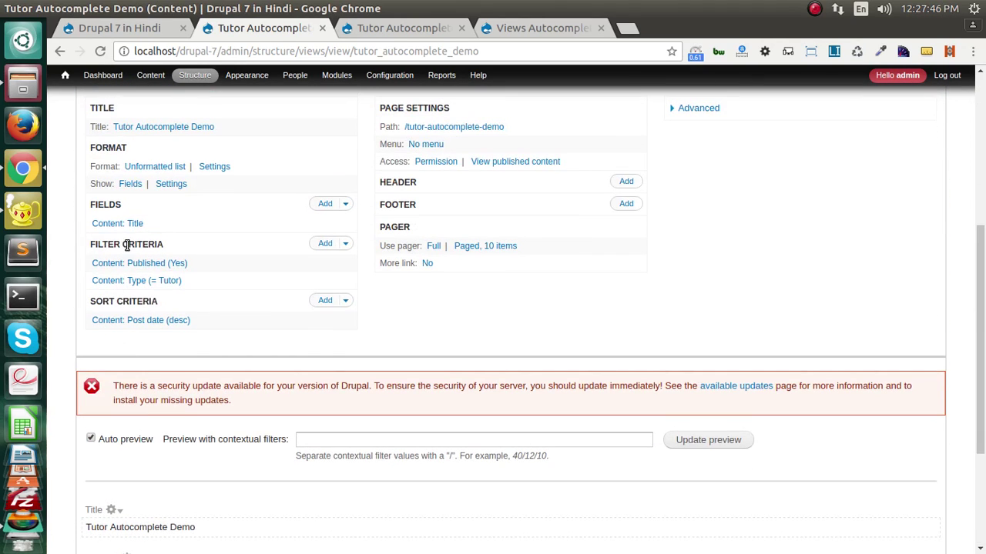
scroll(141, 490, "down", 4)
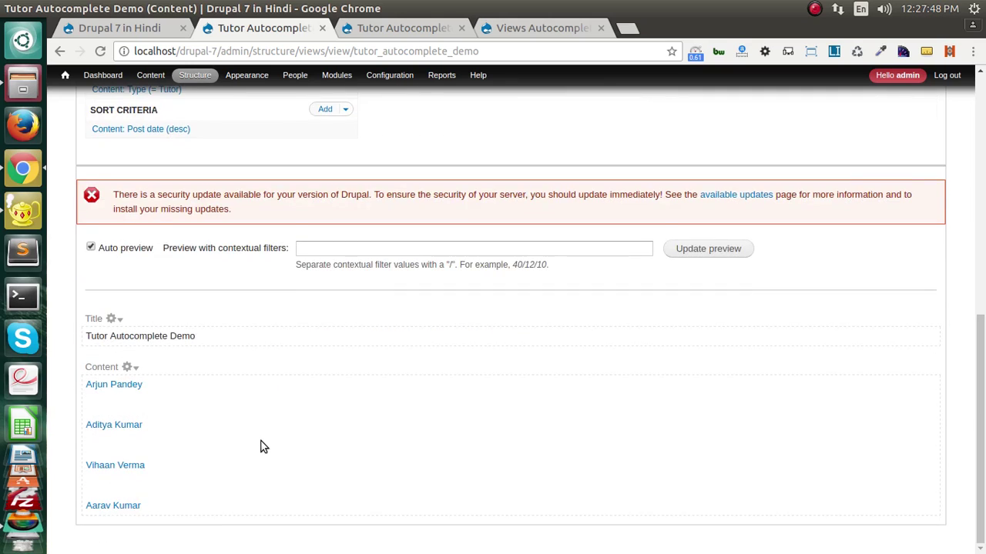
scroll(259, 447, "up", 9)
scroll(208, 351, "down", 4)
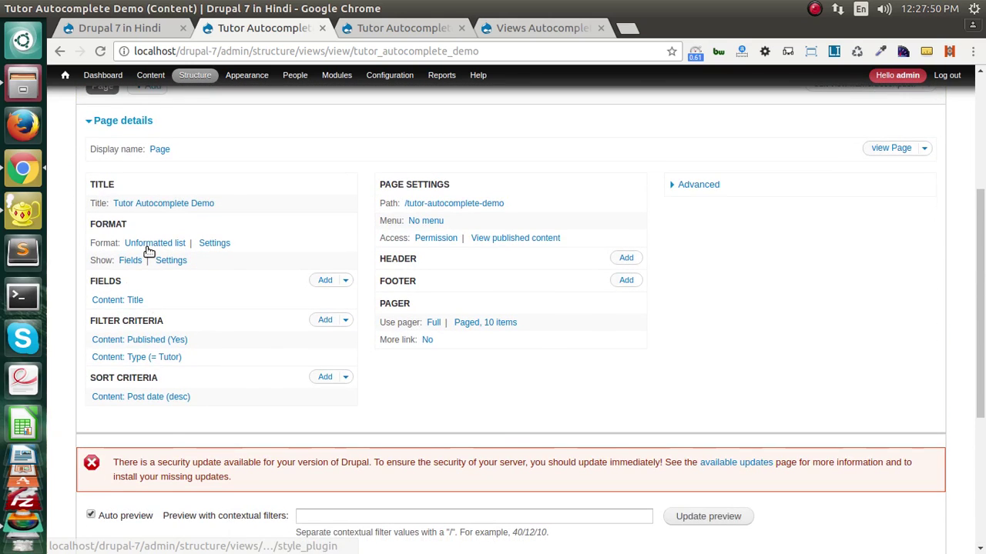
left_click(148, 245)
left_click(270, 336)
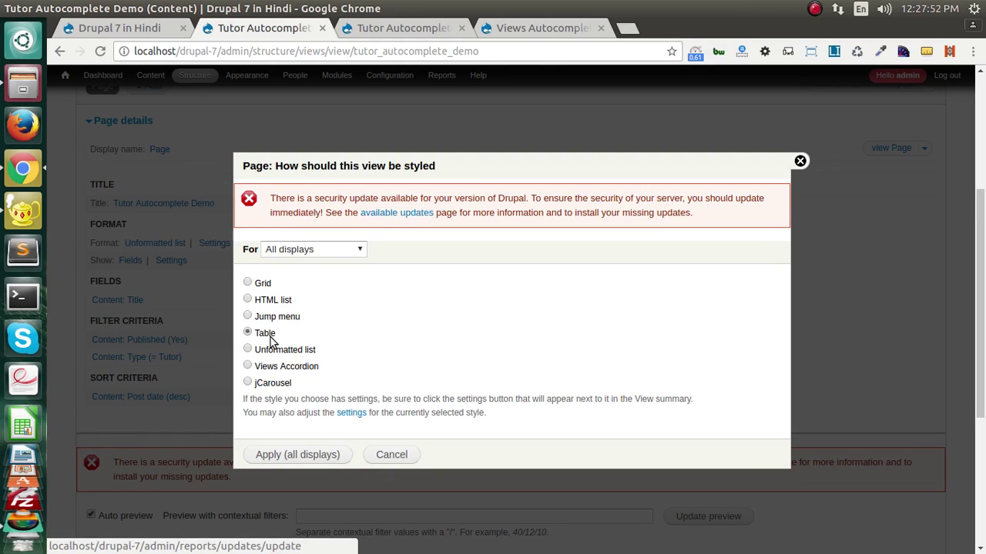
left_click(288, 453)
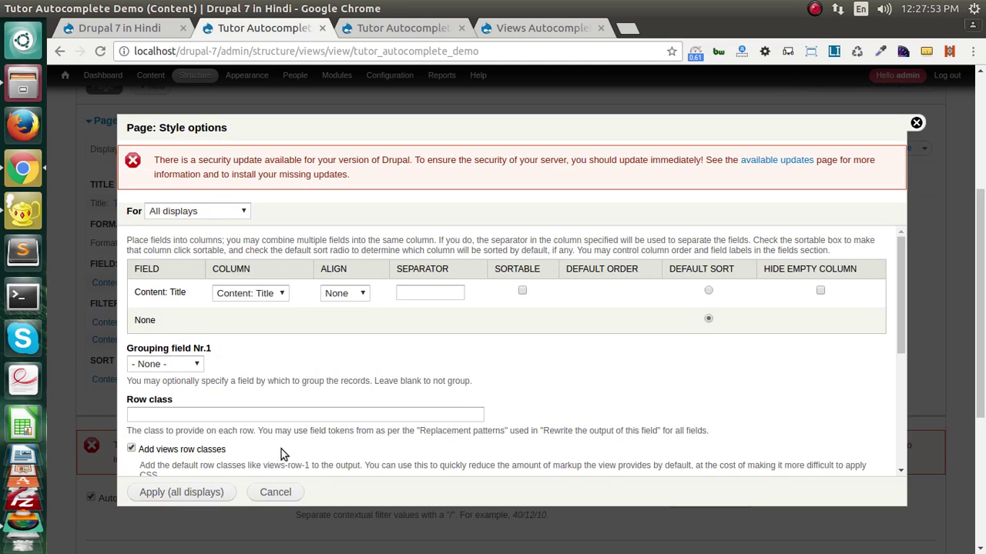
left_click(215, 493)
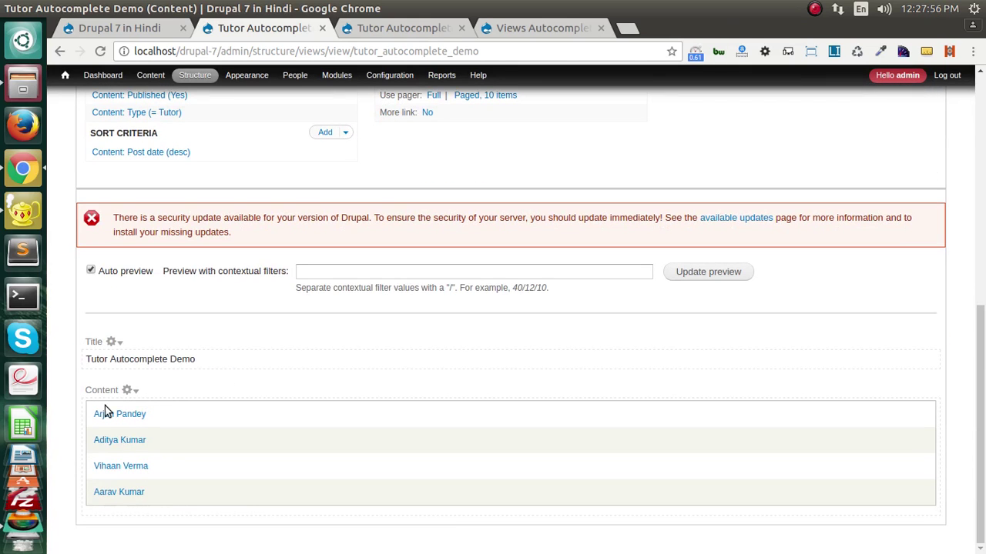
Create the label "Tutor Name" for the Content: Title field and check the column heading in the preview
scroll(183, 434, "up", 10)
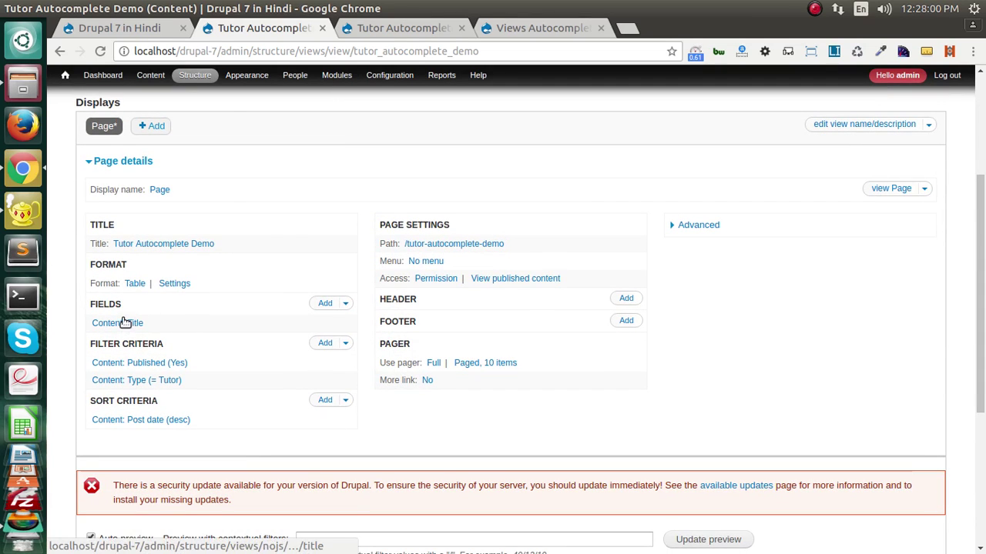
left_click(128, 324)
left_click(270, 263)
left_click(283, 312)
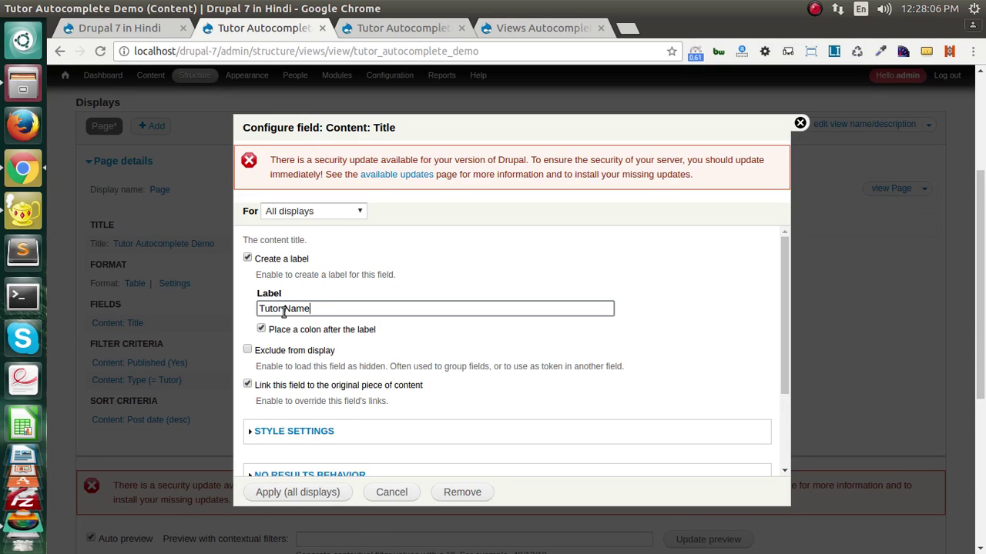
type("Tutor Name")
left_click(274, 492)
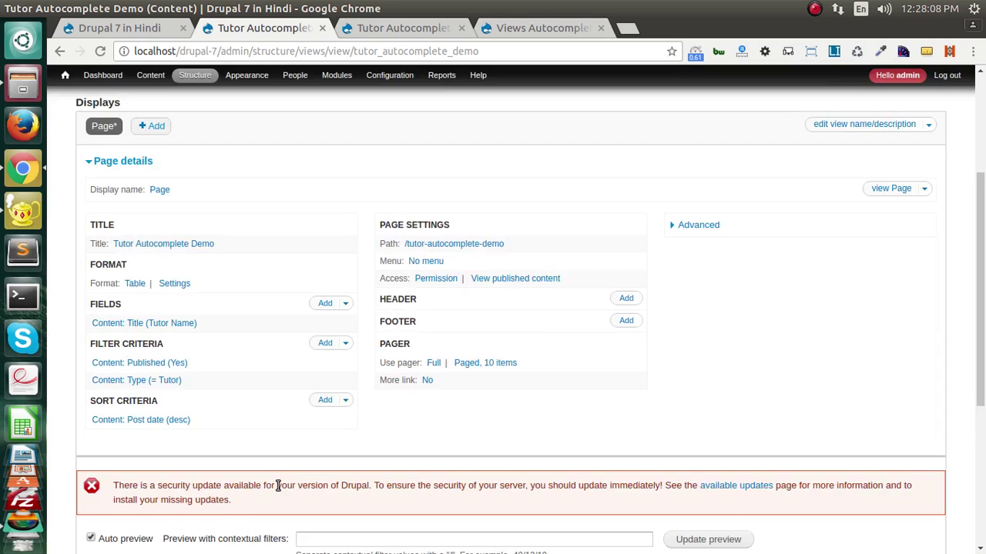
scroll(278, 486, "down", 5)
double_click(114, 449)
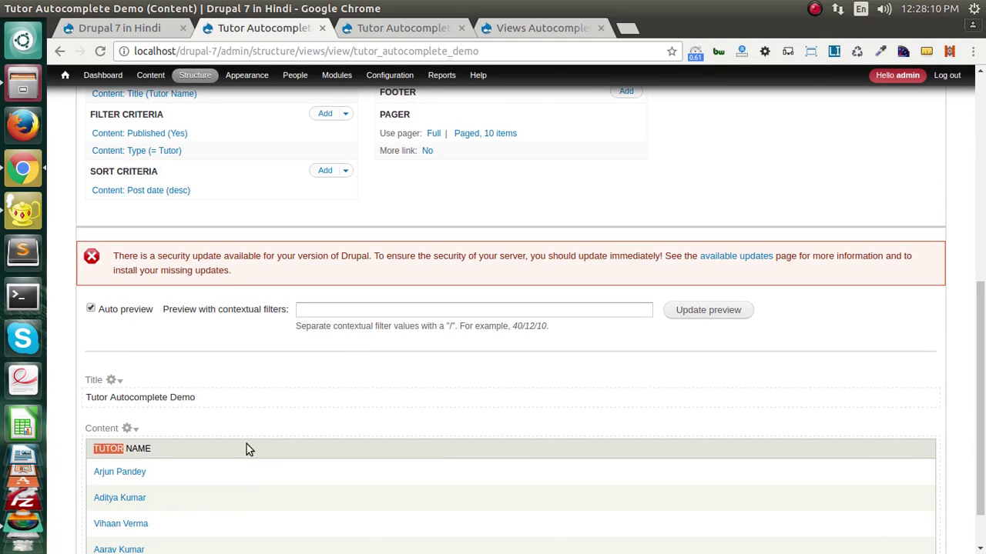
Add the Content: Subject field to the view with the label "Subject Name"
scroll(247, 450, "up", 5)
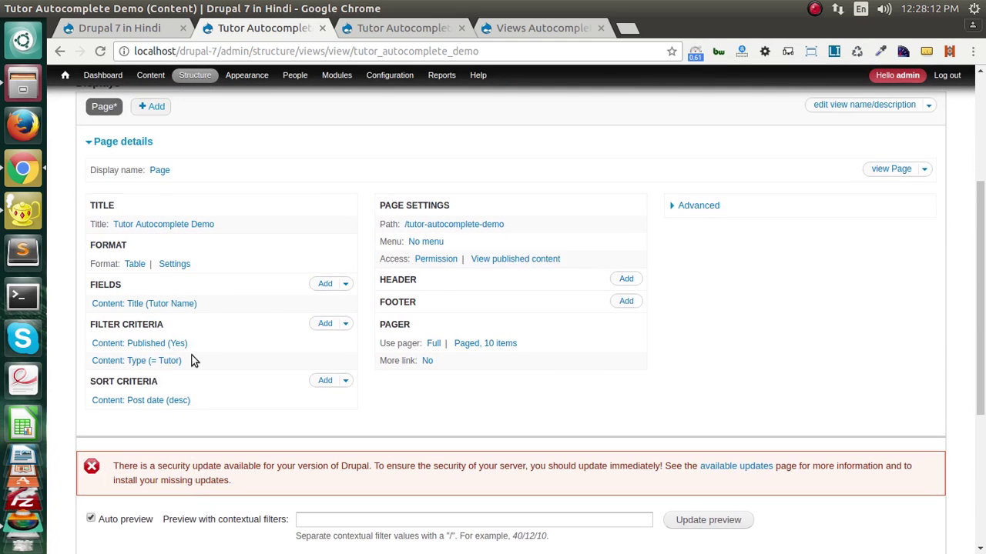
left_click(325, 285)
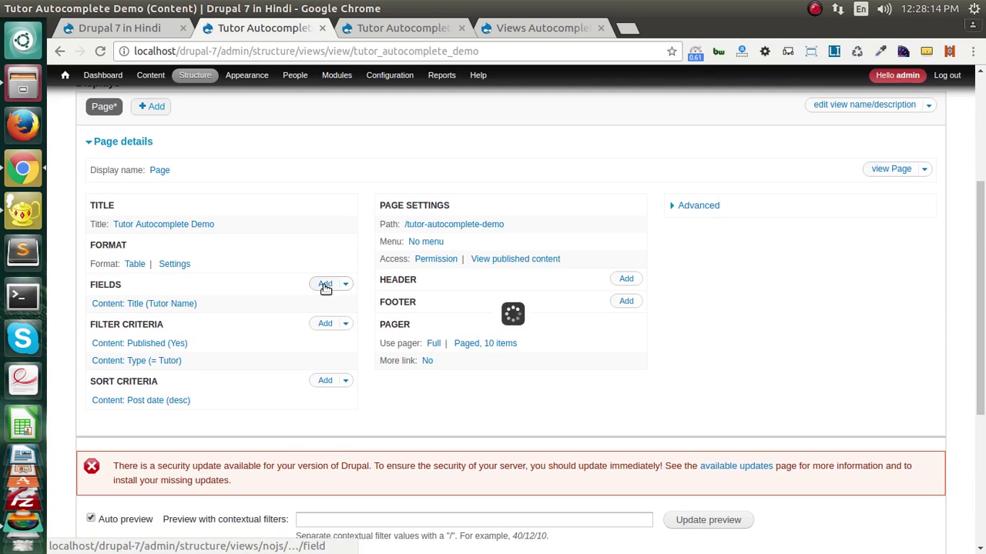
left_click(319, 262)
type("s")
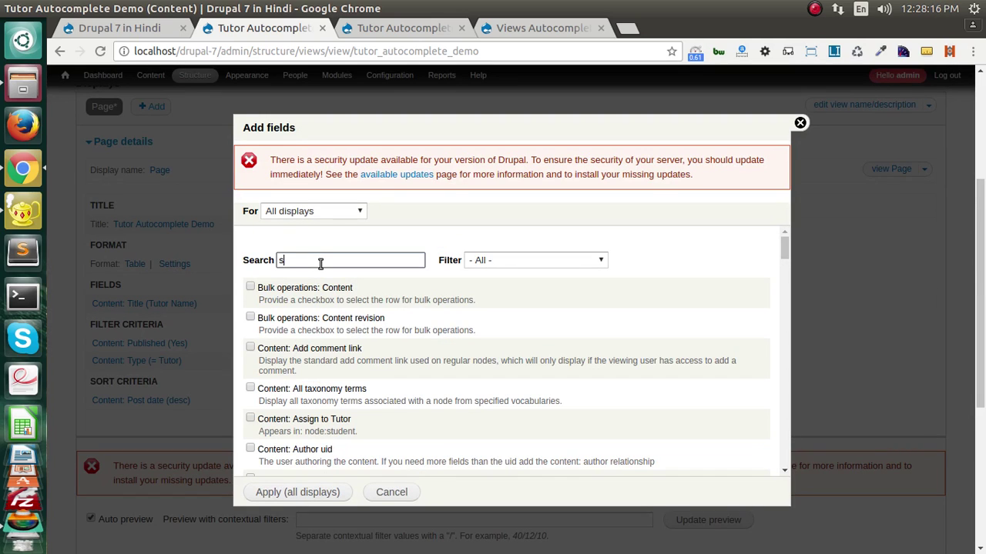
type("ub")
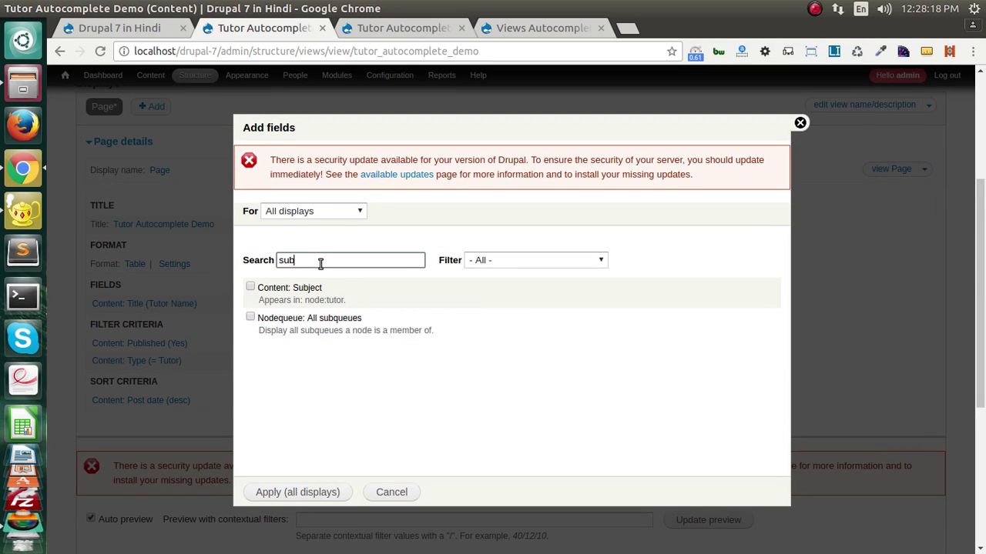
left_click(282, 291)
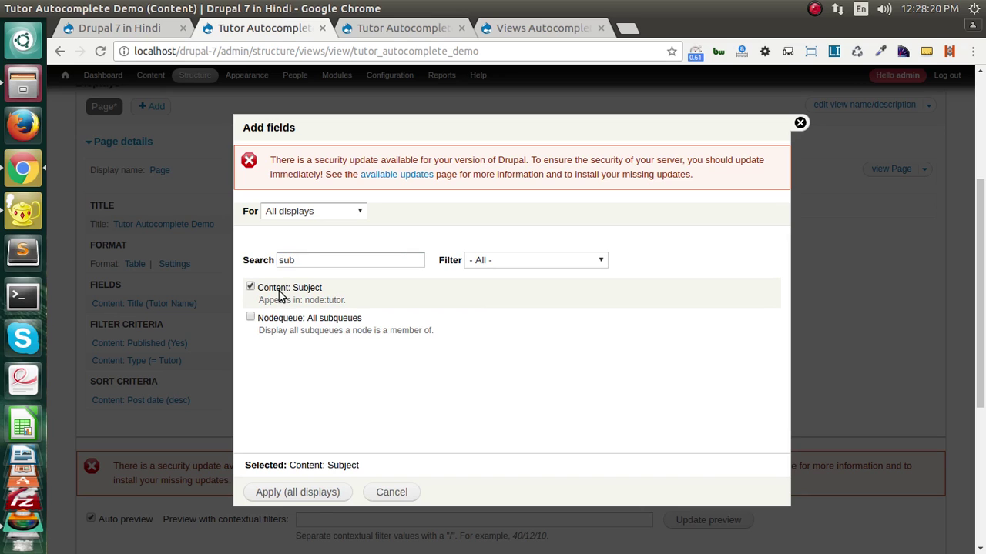
left_click(309, 493)
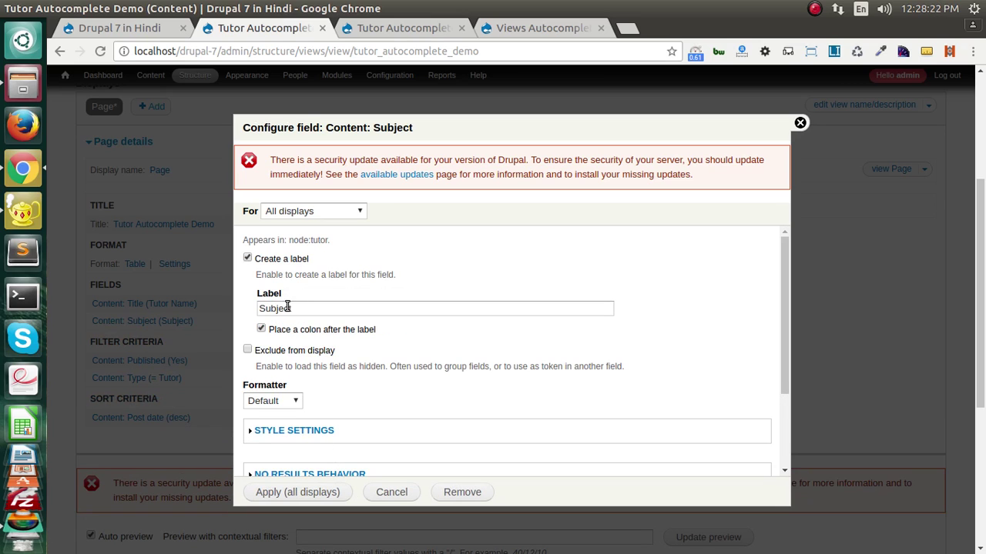
left_click(311, 311)
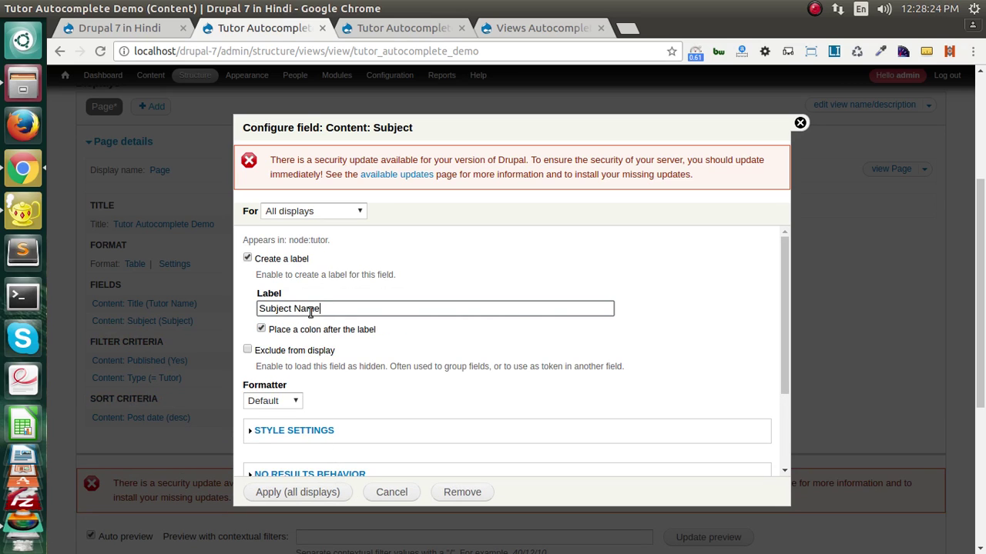
scroll(300, 458, "down", 2)
left_click(300, 493)
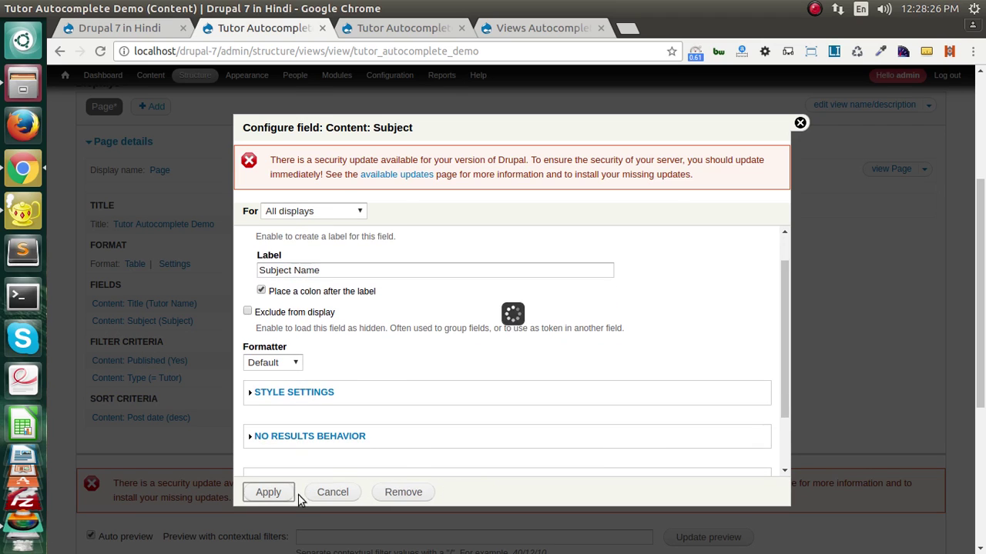
Check the tutor and subject columns in the preview and save the view
scroll(338, 422, "down", 5)
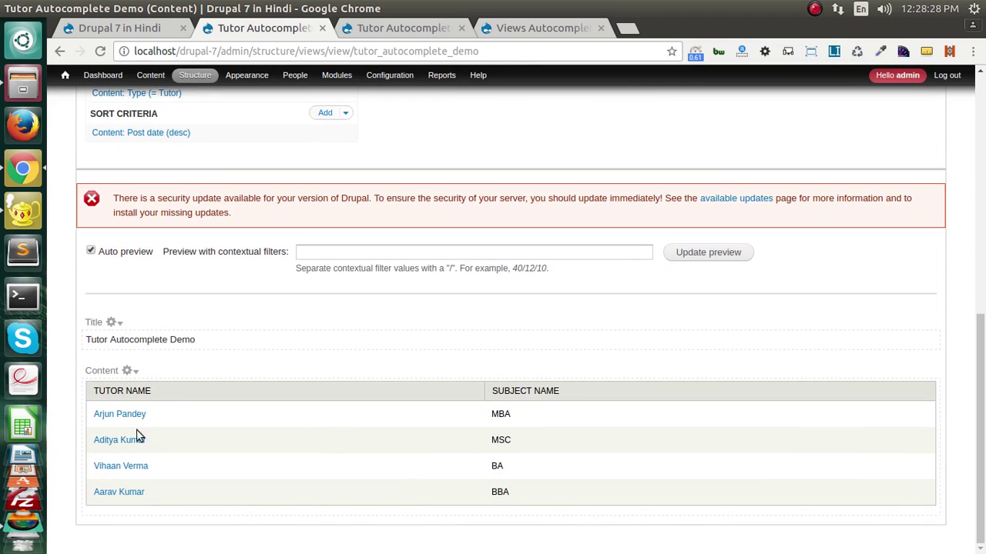
left_click_drag(152, 394, 92, 393)
left_click_drag(493, 393, 572, 396)
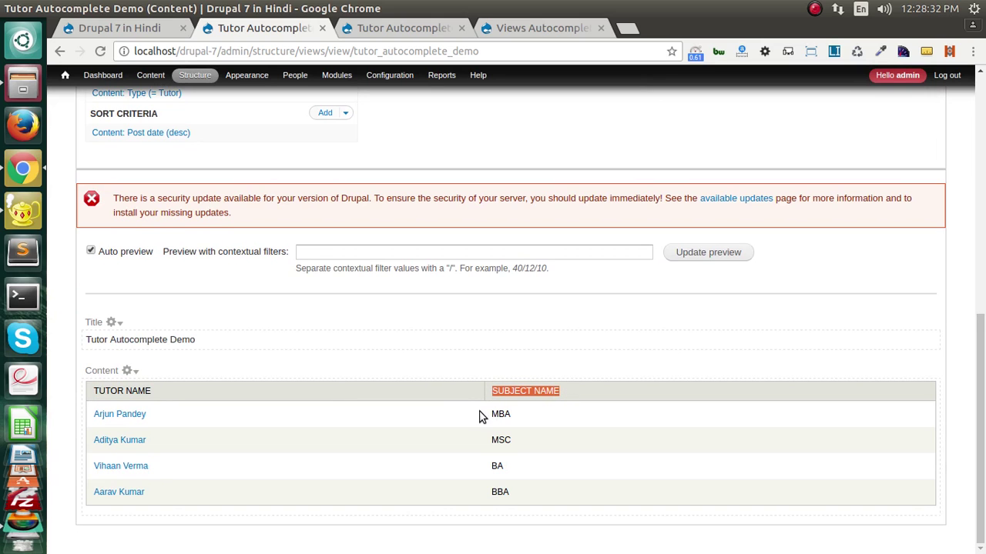
scroll(457, 423, "up", 3)
scroll(455, 308, "up", 6)
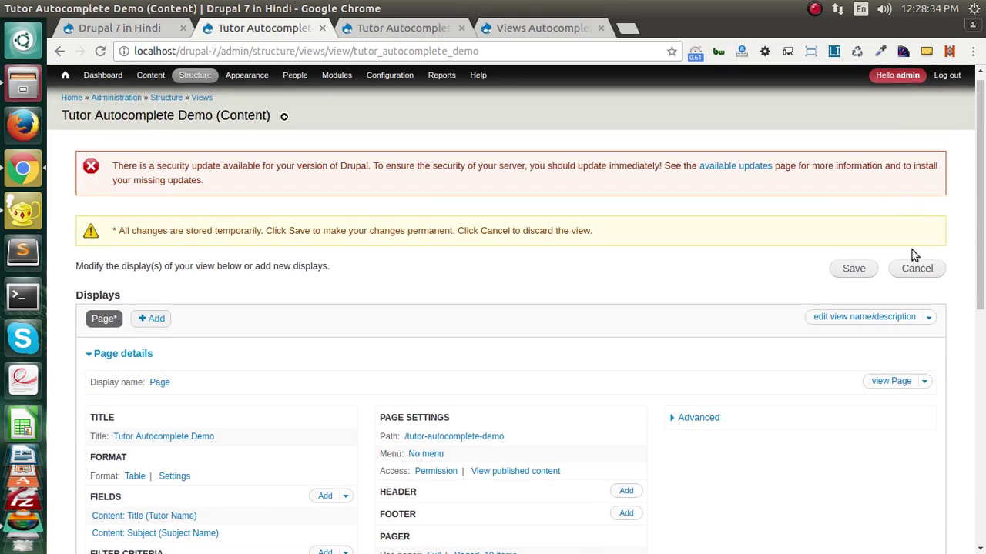
left_click(854, 268)
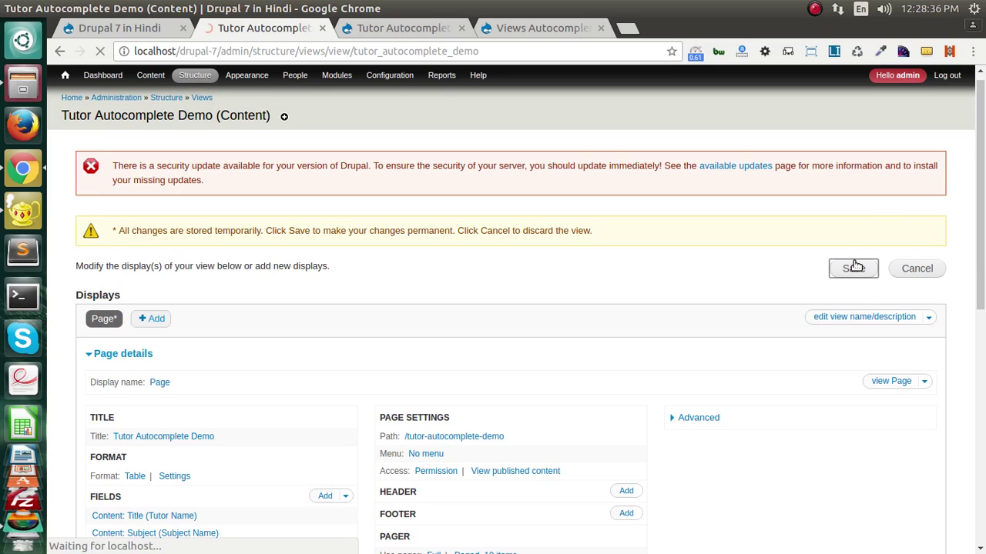
View the Tutor Autocomplete Demo page in a separate browser tab, examine its table, and close that tab
middle_click(890, 391)
left_click(416, 29)
scroll(389, 360, "down", 4)
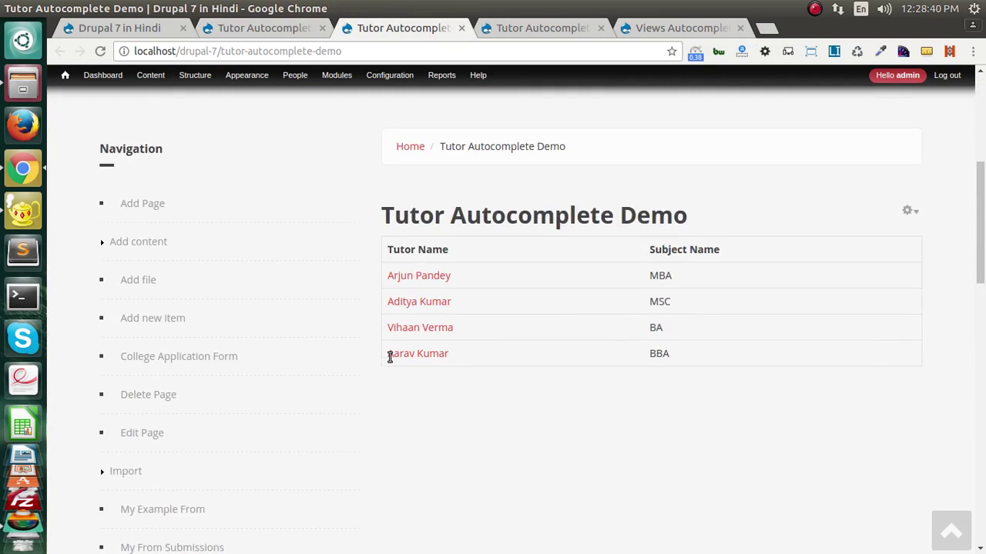
left_click_drag(362, 208, 394, 219)
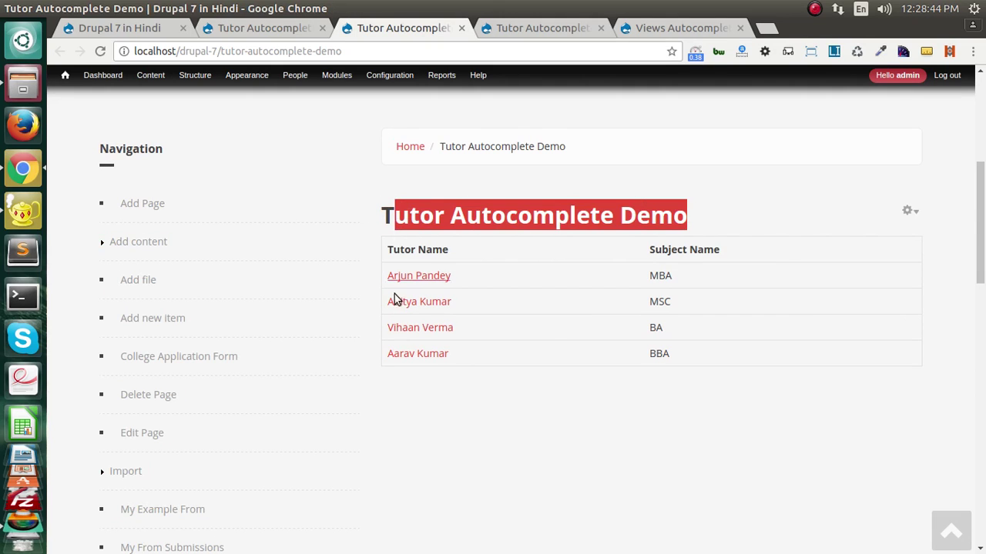
left_click(910, 212)
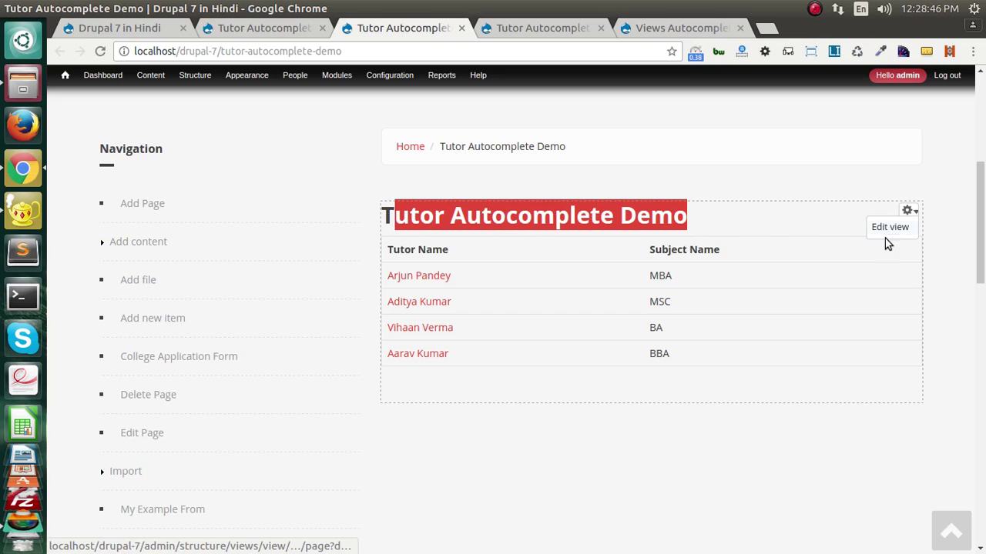
left_click(502, 449)
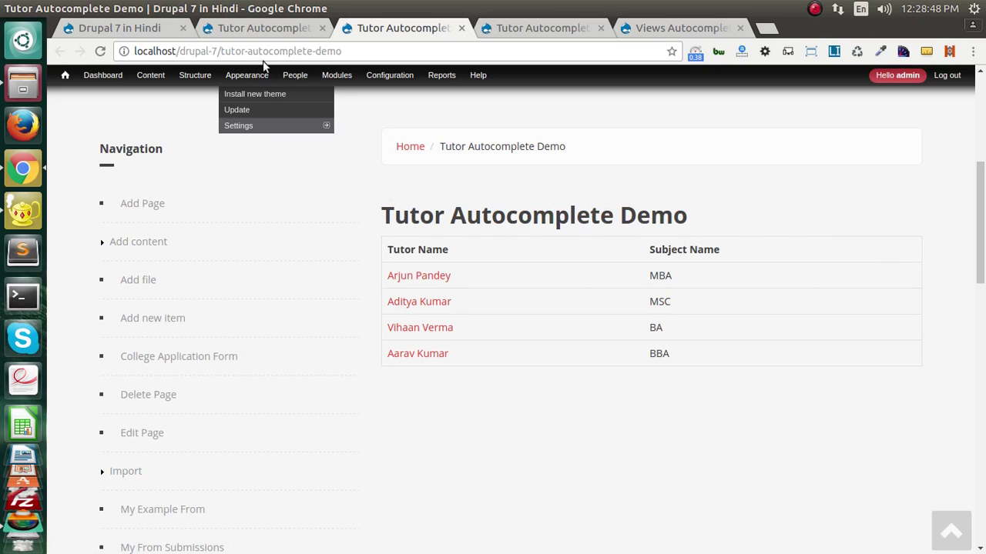
middle_click(418, 30)
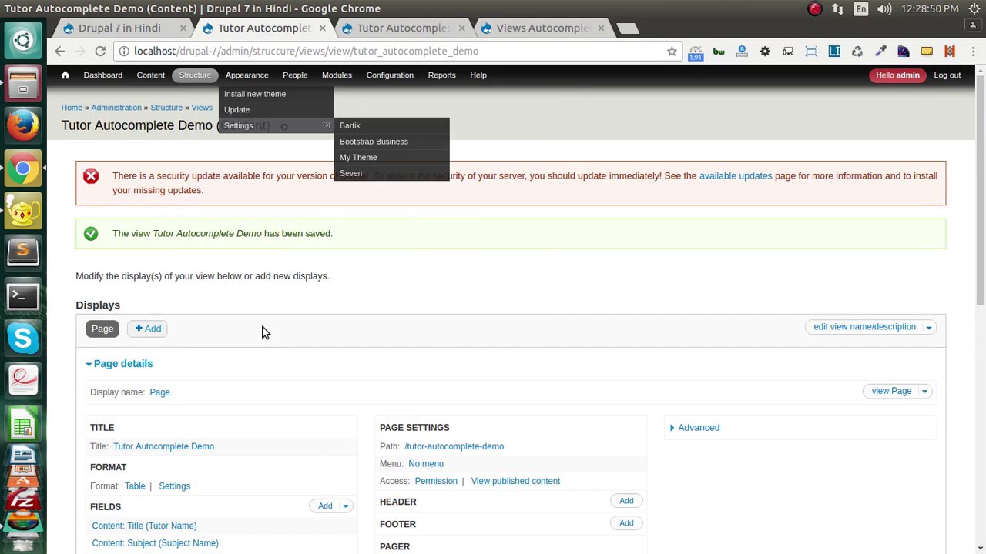
Search the available filter criteria for "tit" and add Content: Title as a filter for all displays
scroll(266, 332, "down", 4)
scroll(307, 359, "down", 3)
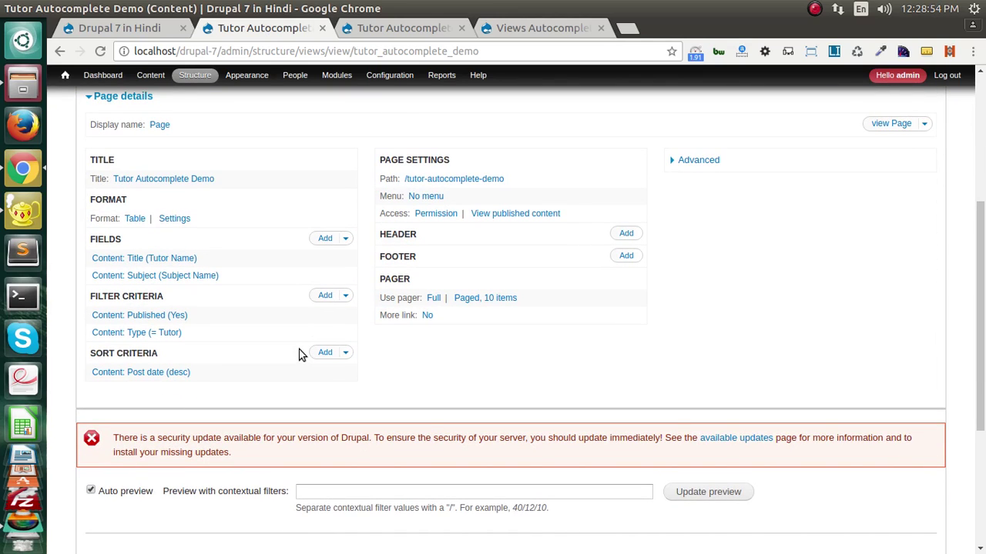
left_click(541, 28)
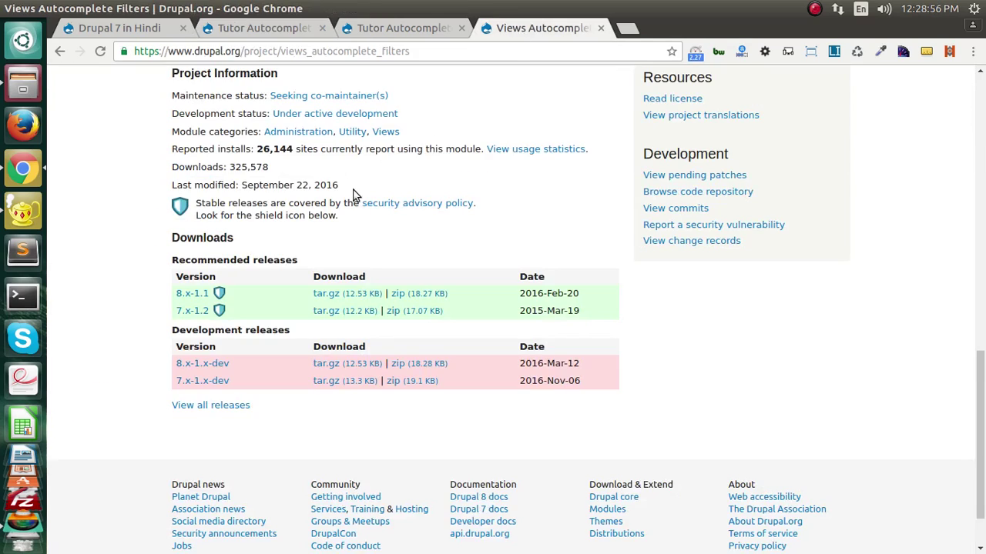
left_click(254, 29)
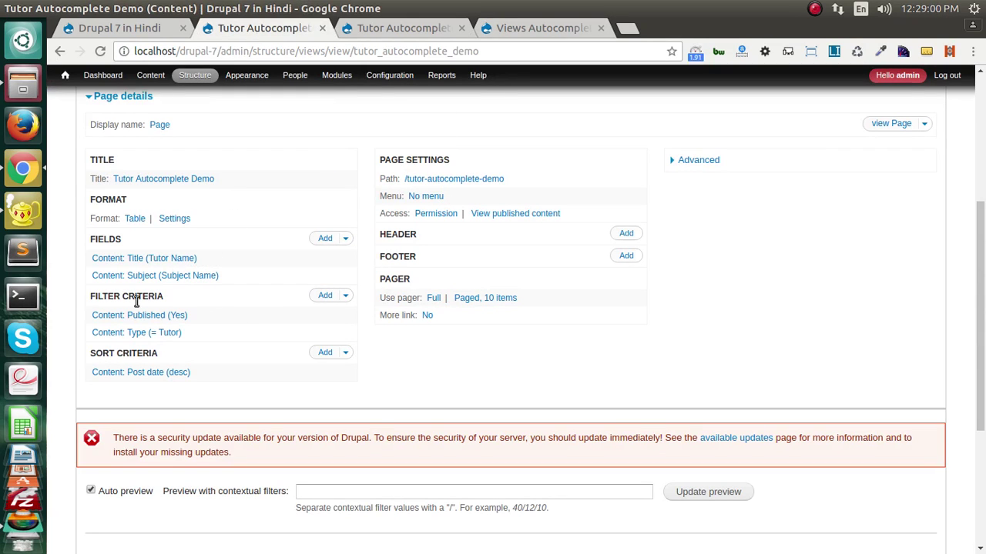
left_click_drag(96, 298, 218, 299)
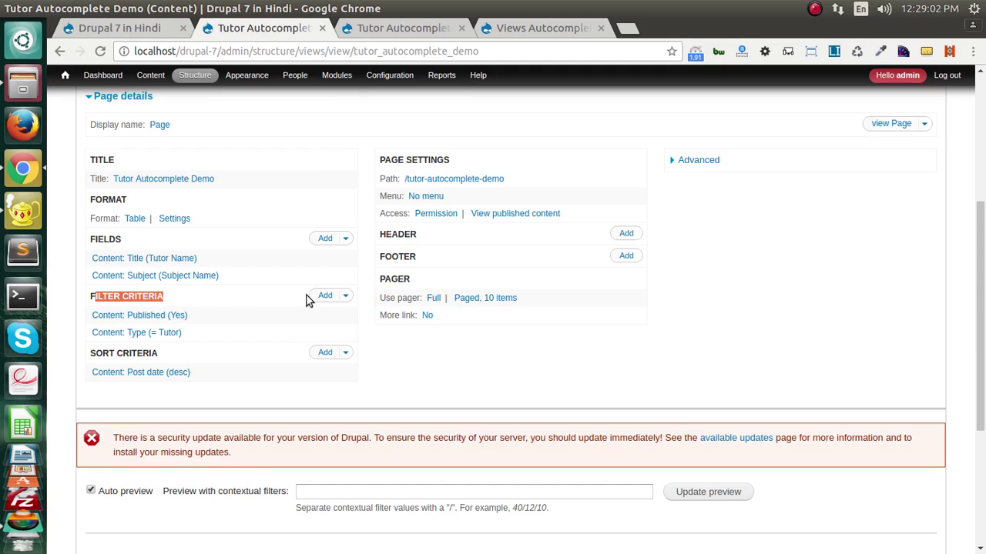
left_click(325, 295)
left_click(300, 262)
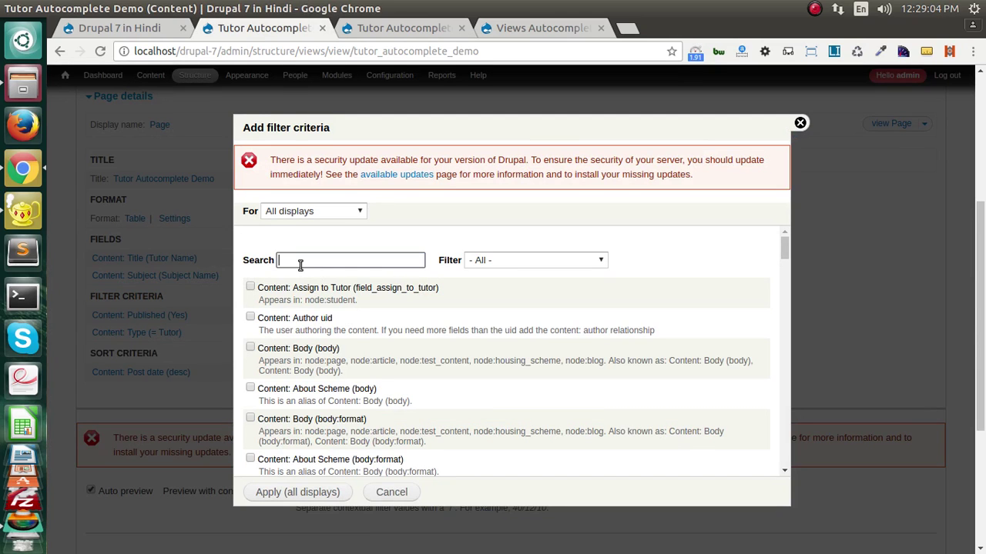
type("tit")
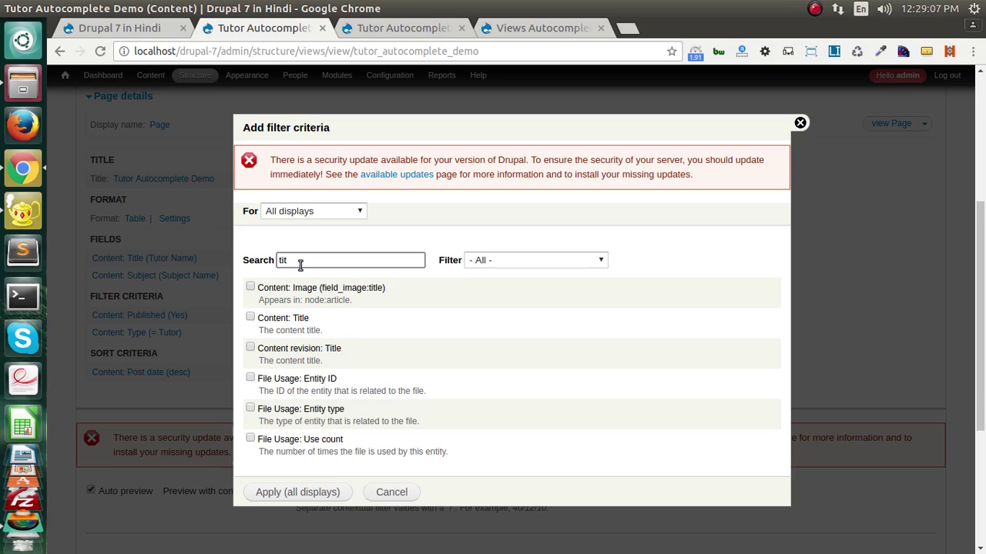
left_click(292, 320)
left_click(298, 493)
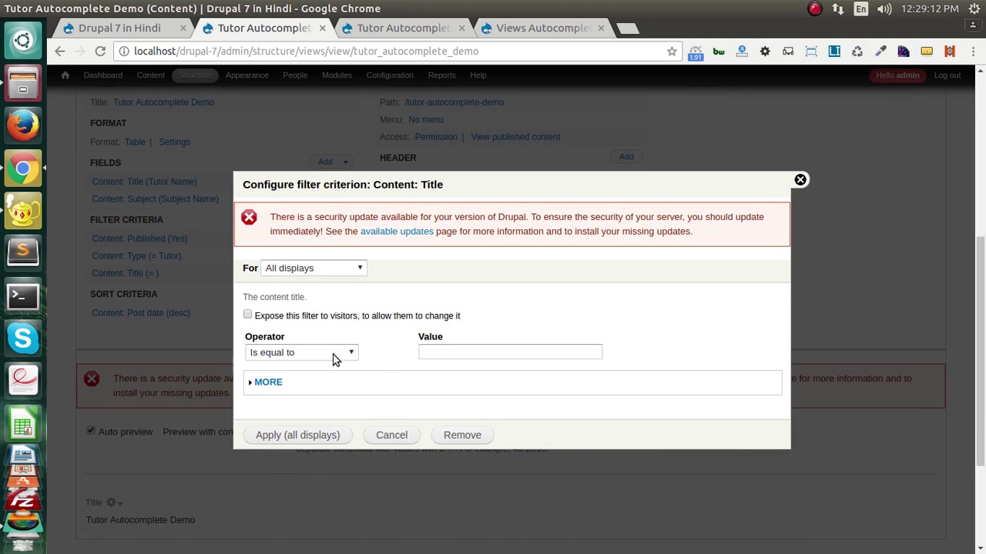
Expose the Content: Title filter to visitors and set its operator to Contains
left_click(306, 318)
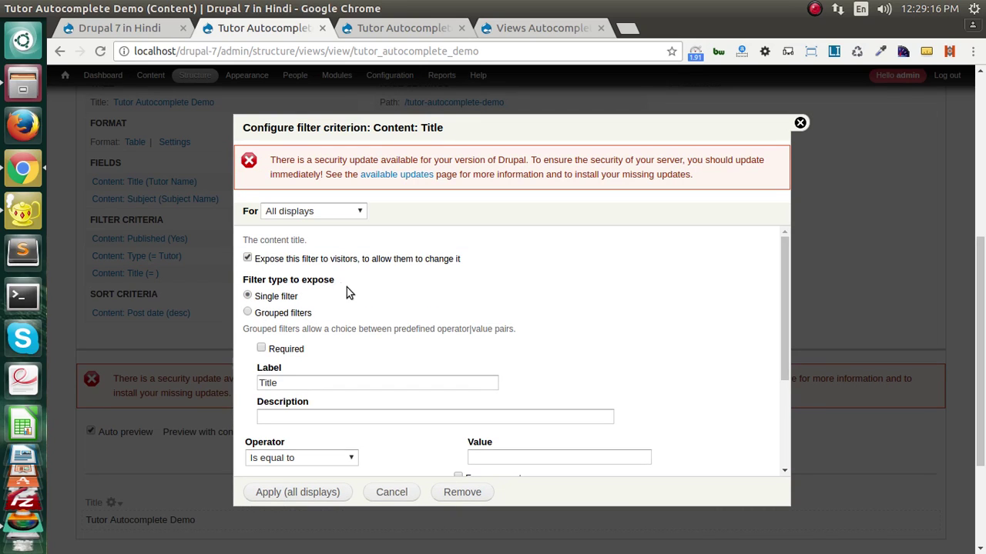
scroll(289, 275, "down", 3)
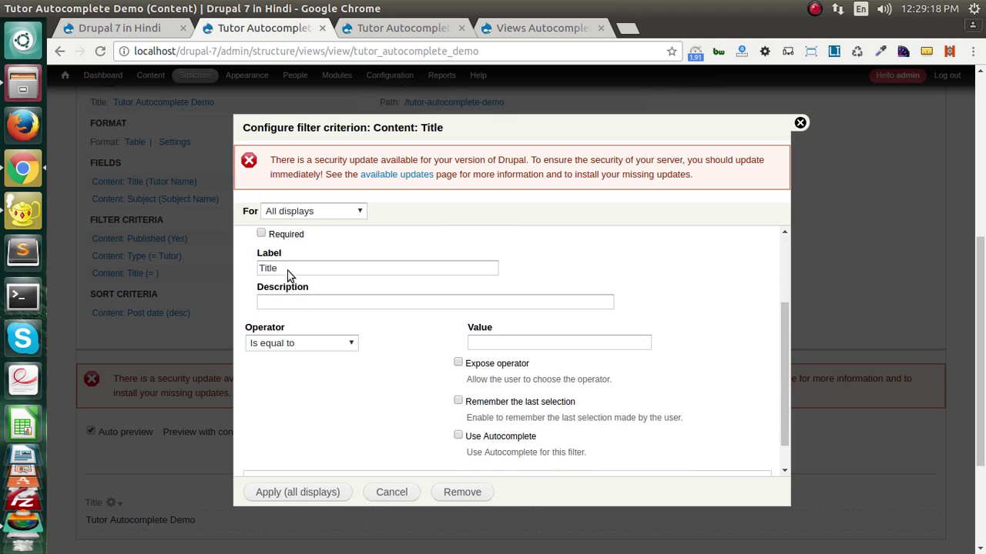
left_click(290, 343)
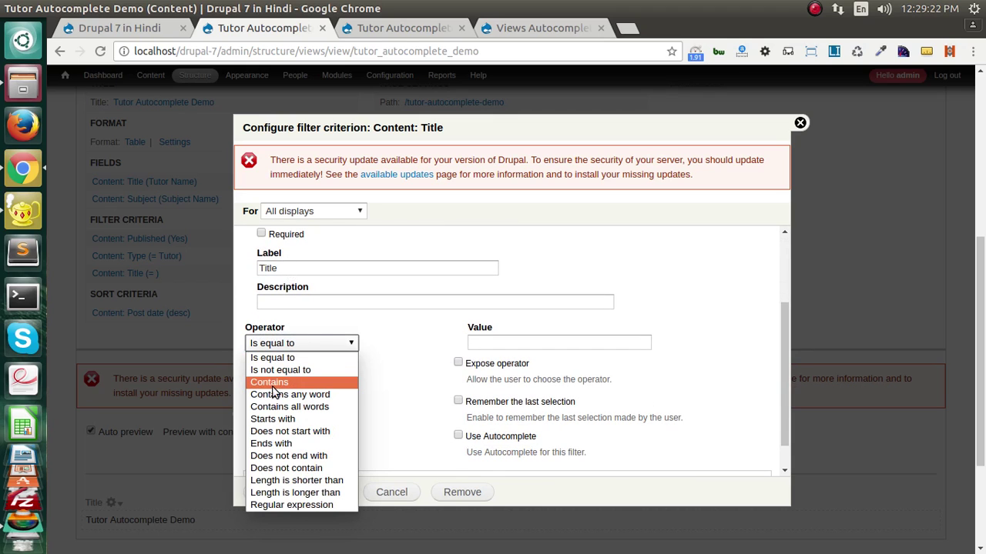
left_click(265, 383)
left_click(284, 344)
left_click(284, 344)
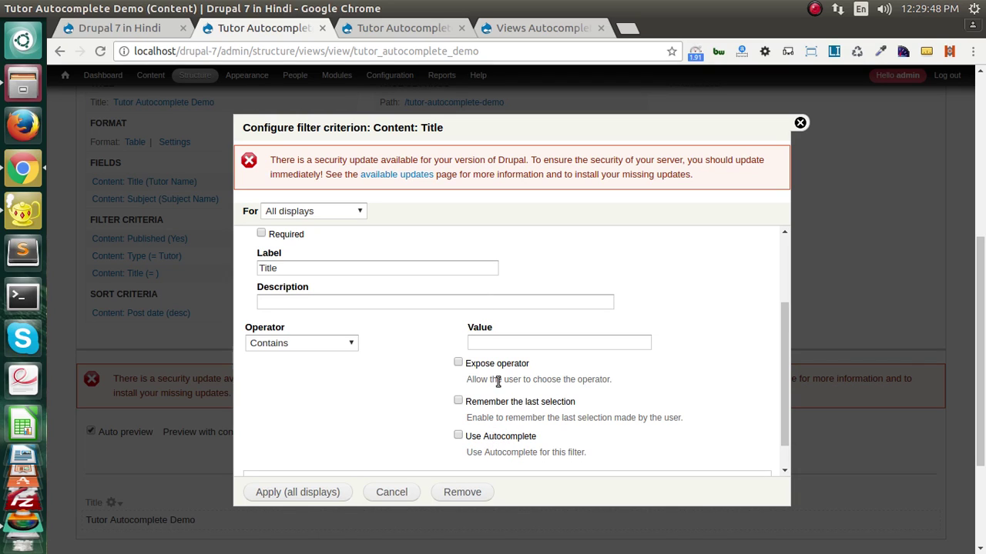
Enable Use Autocomplete for the Title filter and review its result limit and minimum character settings
left_click(489, 441)
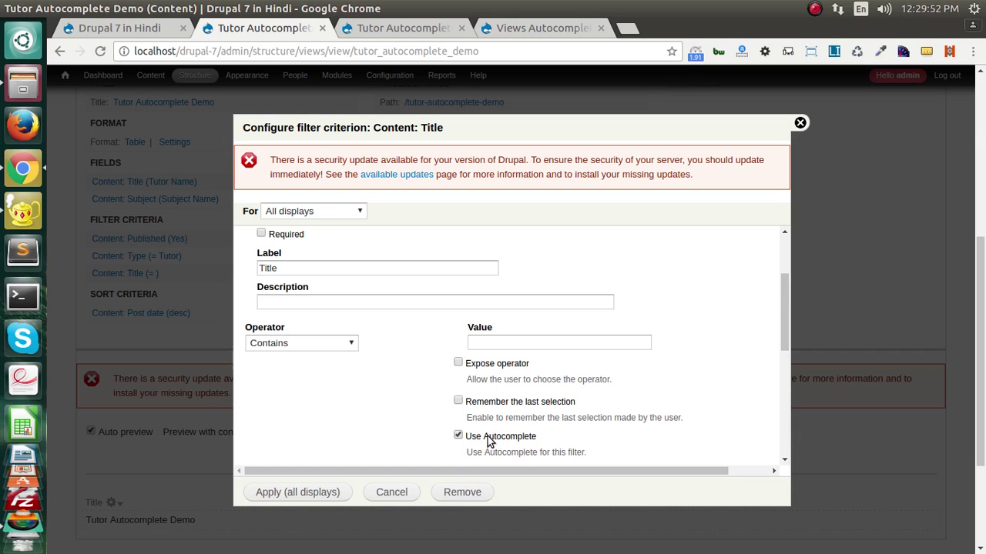
scroll(488, 435, "down", 5)
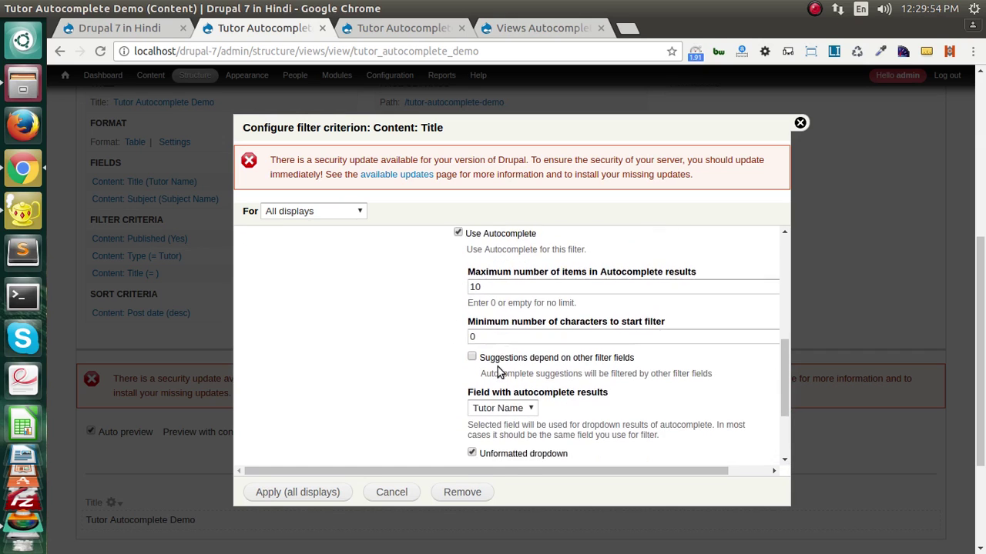
scroll(497, 372, "up", 1)
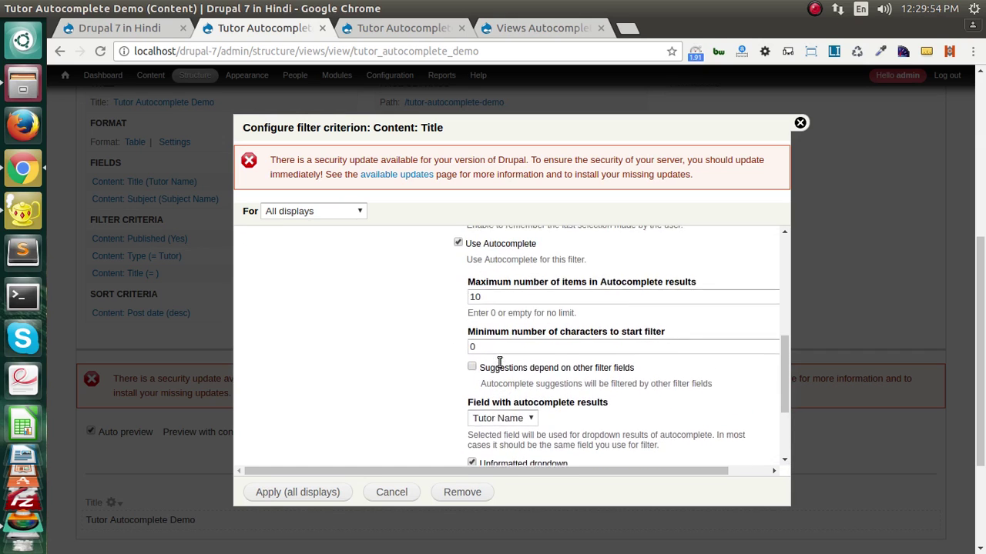
left_click(587, 298)
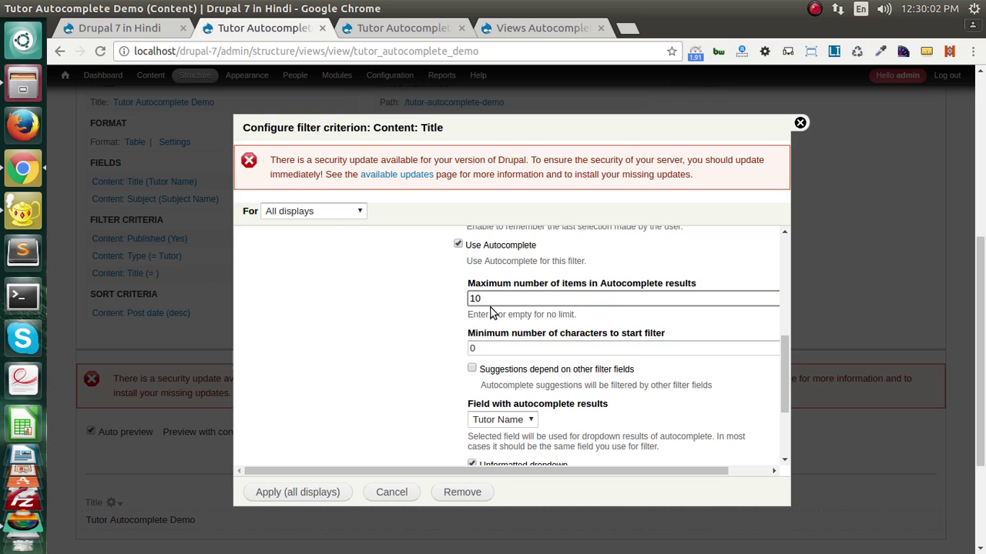
scroll(474, 336, "down", 1)
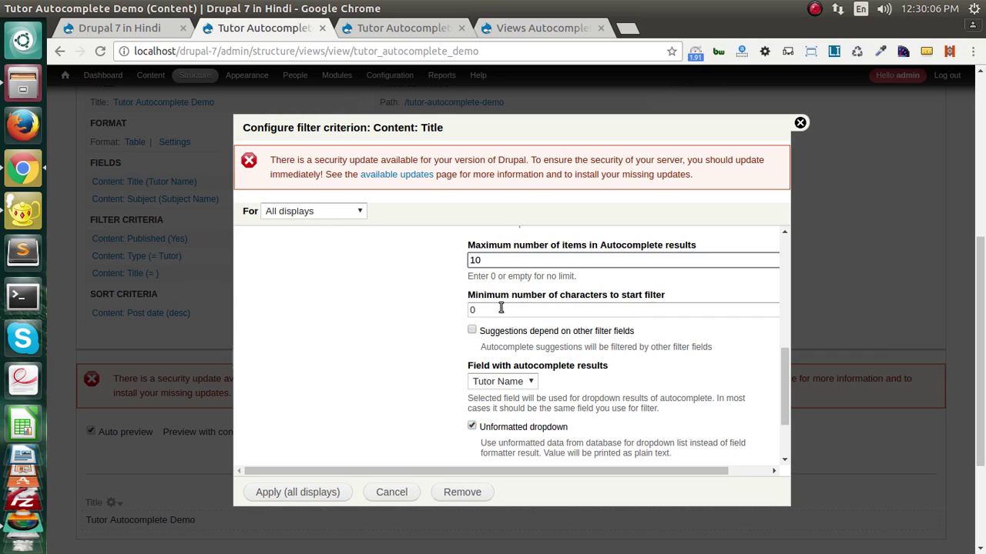
scroll(493, 327, "down", 1)
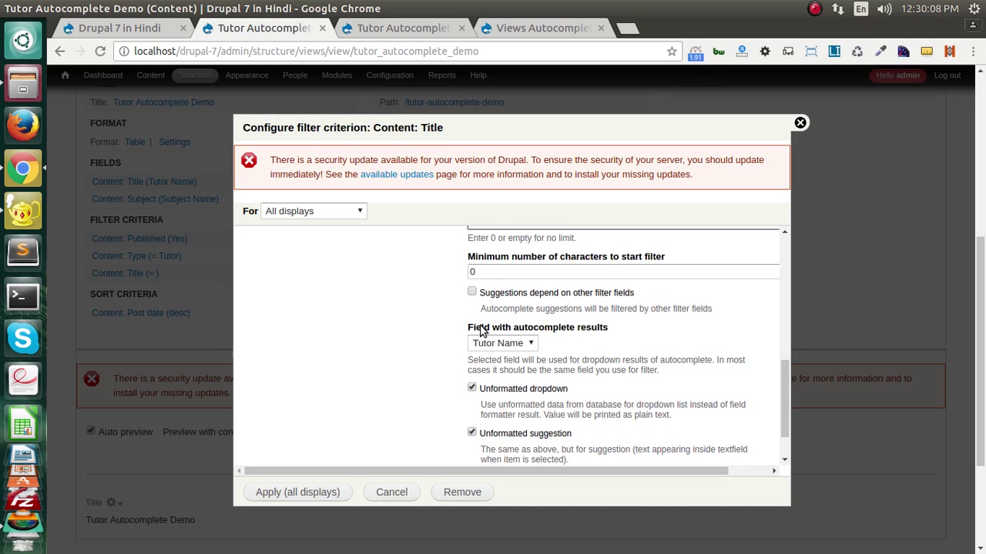
Keep Tutor Name as the field with autocomplete results and apply the Title filter settings to all displays
left_click_drag(473, 329, 608, 331)
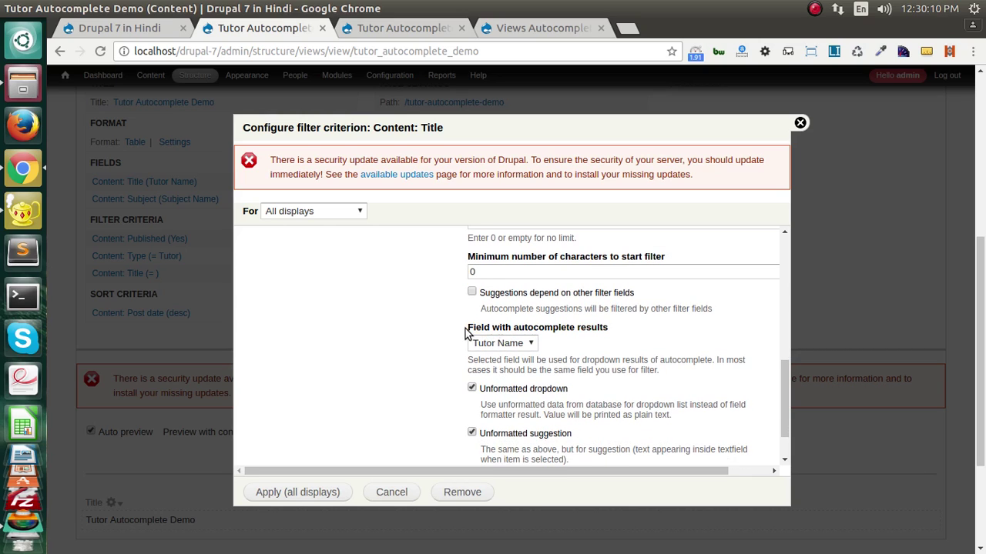
left_click_drag(467, 329, 609, 331)
left_click(531, 345)
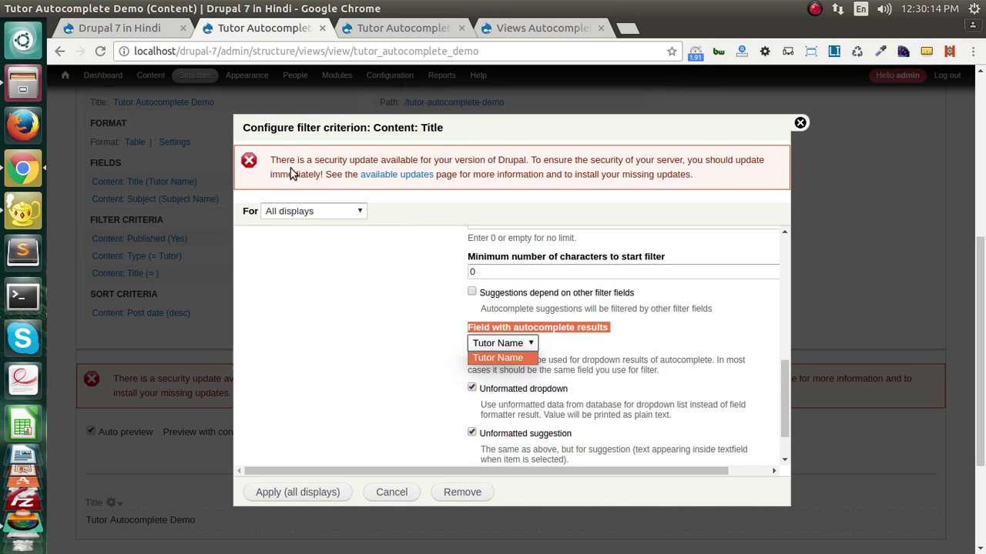
left_click(372, 361)
left_click(528, 347)
left_click(498, 358)
left_click(484, 349)
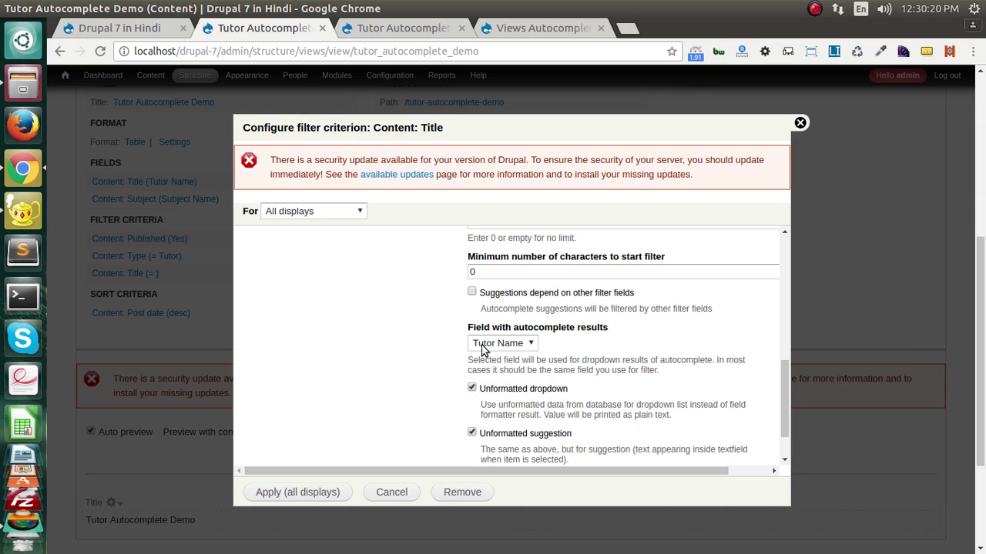
scroll(495, 350, "down", 2)
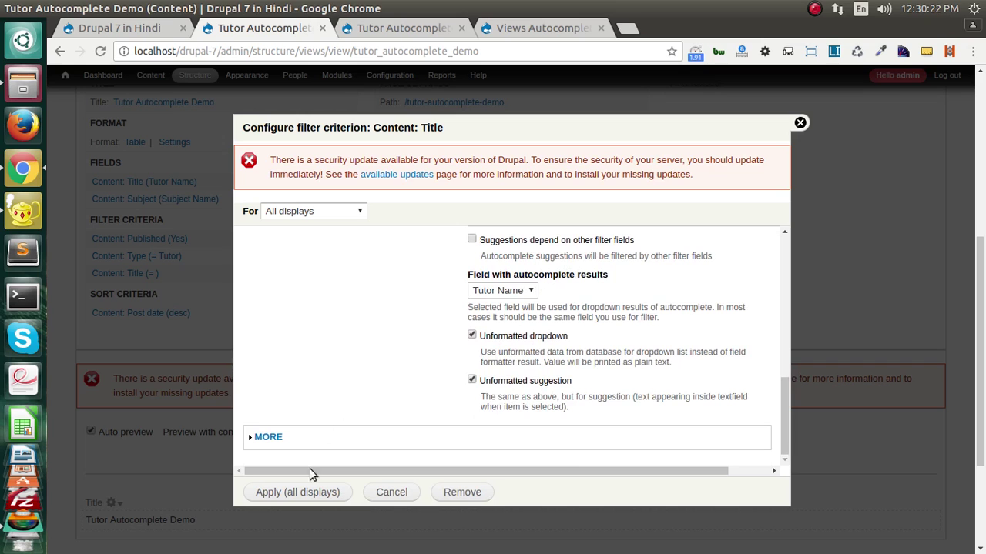
left_click(301, 492)
Try "tu" in the exposed Title filter of the preview, dismiss the message, and save the view
scroll(383, 363, "down", 7)
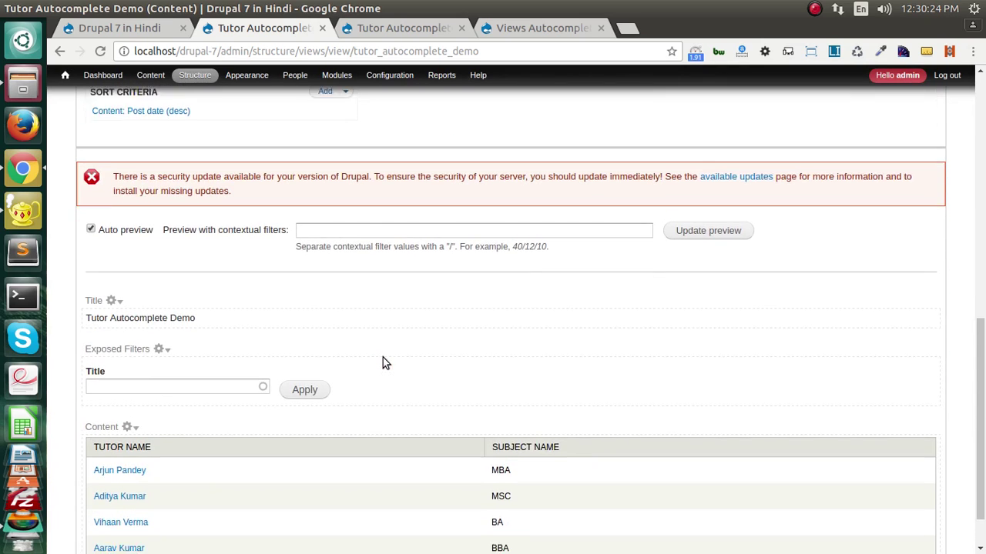
left_click(161, 332)
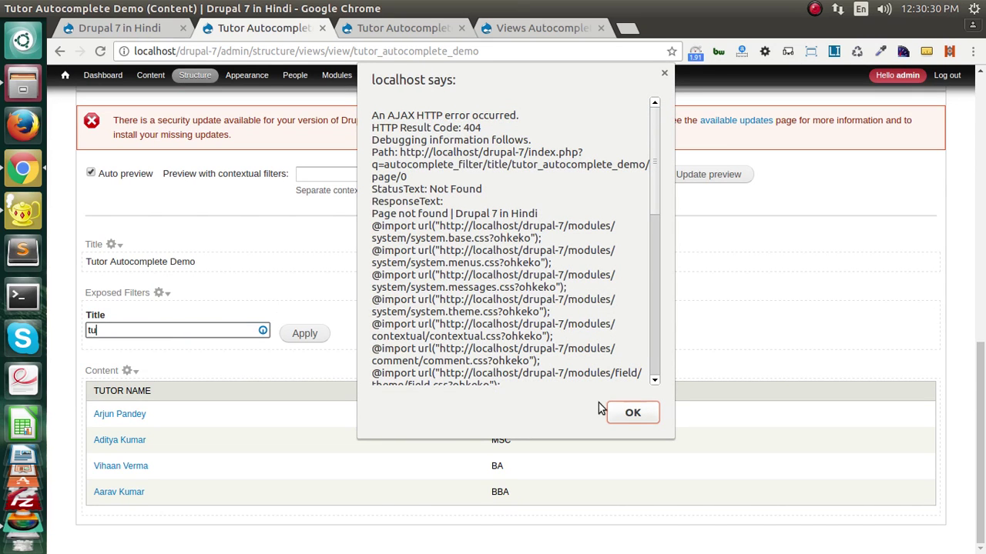
left_click(624, 412)
scroll(618, 409, "up", 7)
scroll(814, 253, "up", 5)
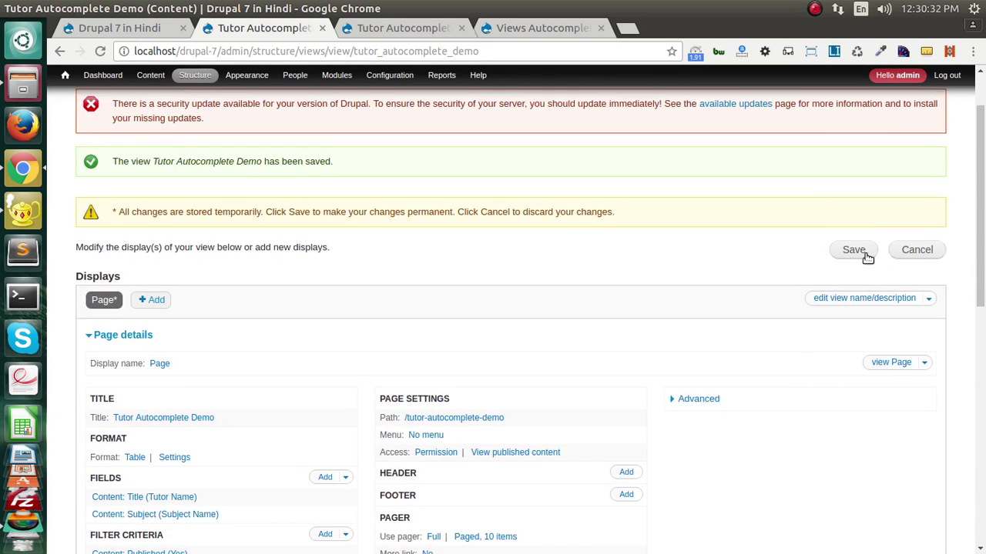
left_click(858, 253)
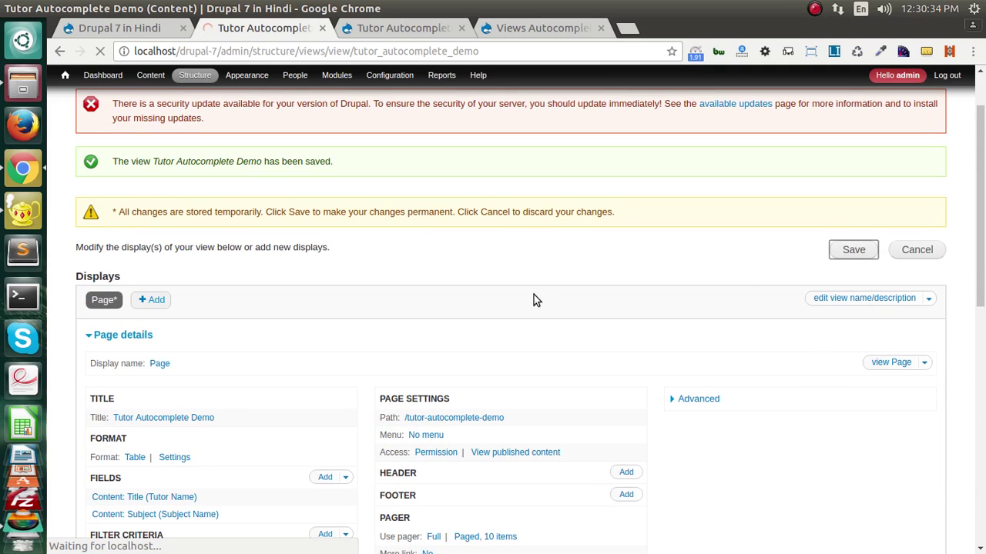
Enter "vih" in the preview's Title filter, choose the suggested tutor, and apply the filter
scroll(516, 308, "down", 8)
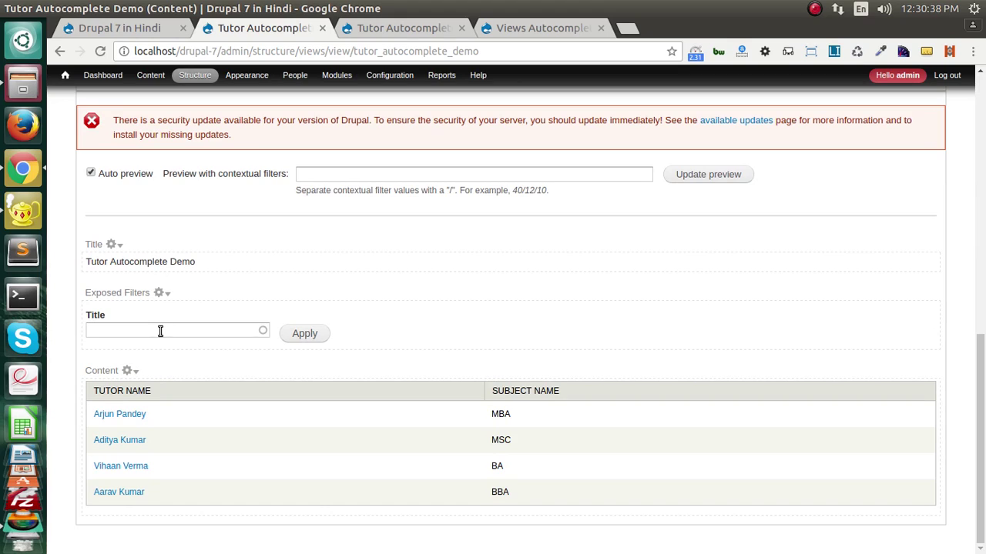
left_click(160, 331)
type("v")
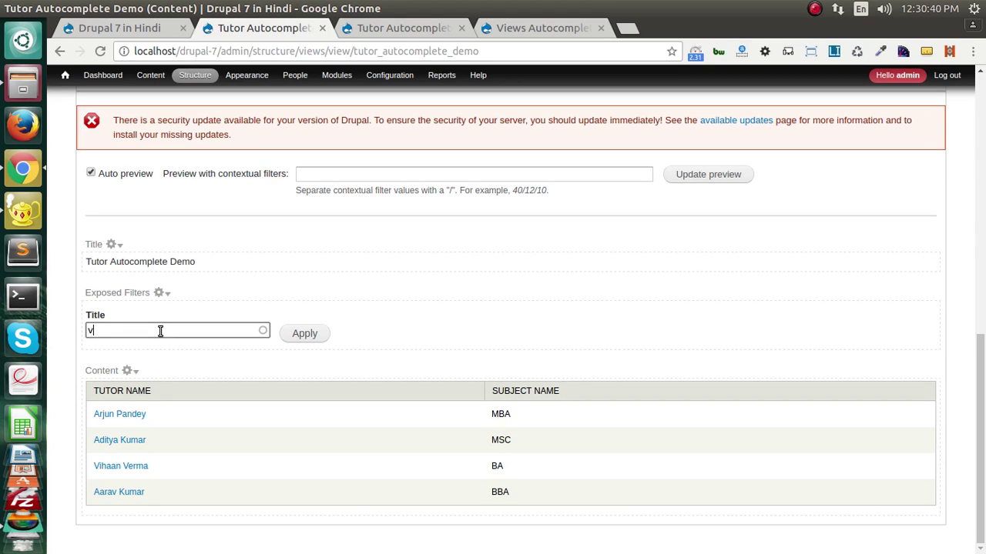
type("ih")
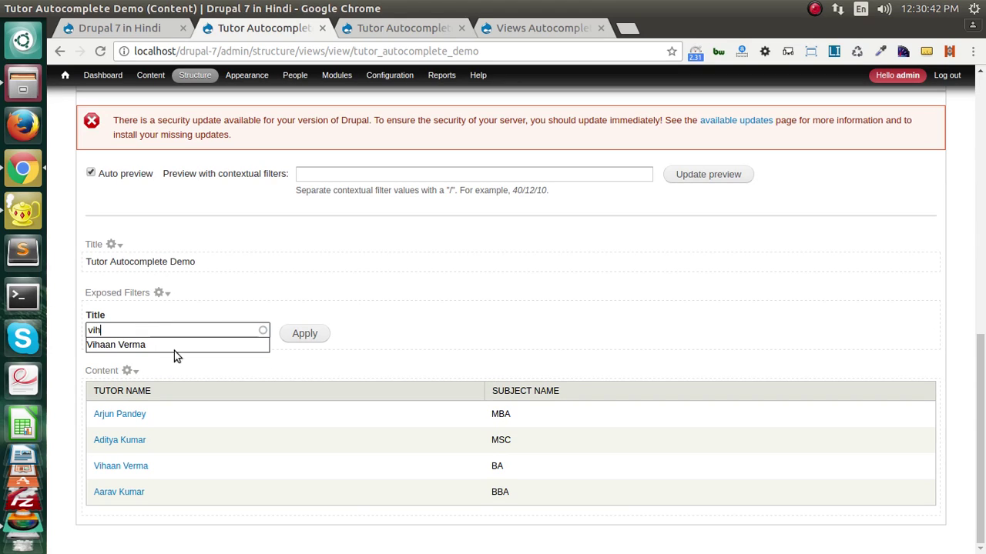
left_click(143, 345)
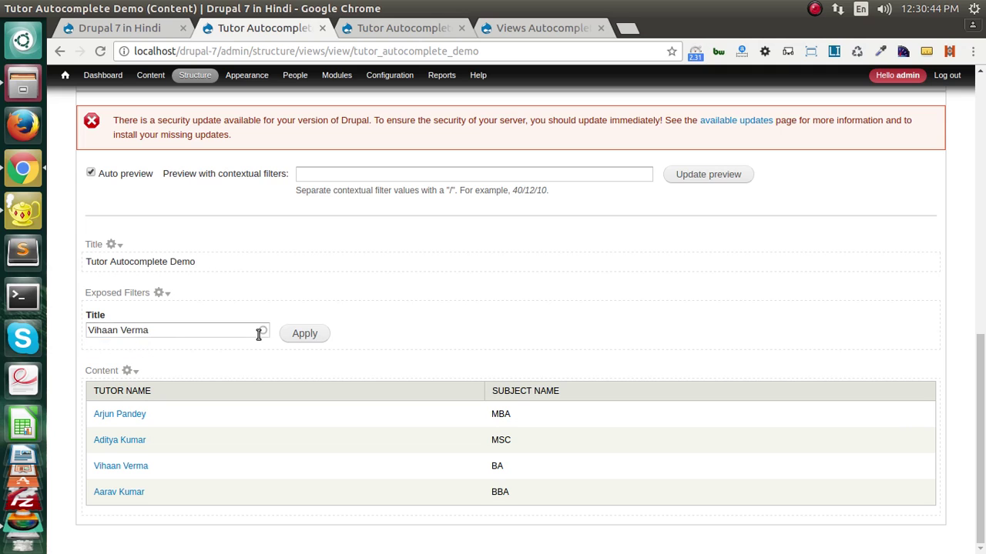
left_click(302, 341)
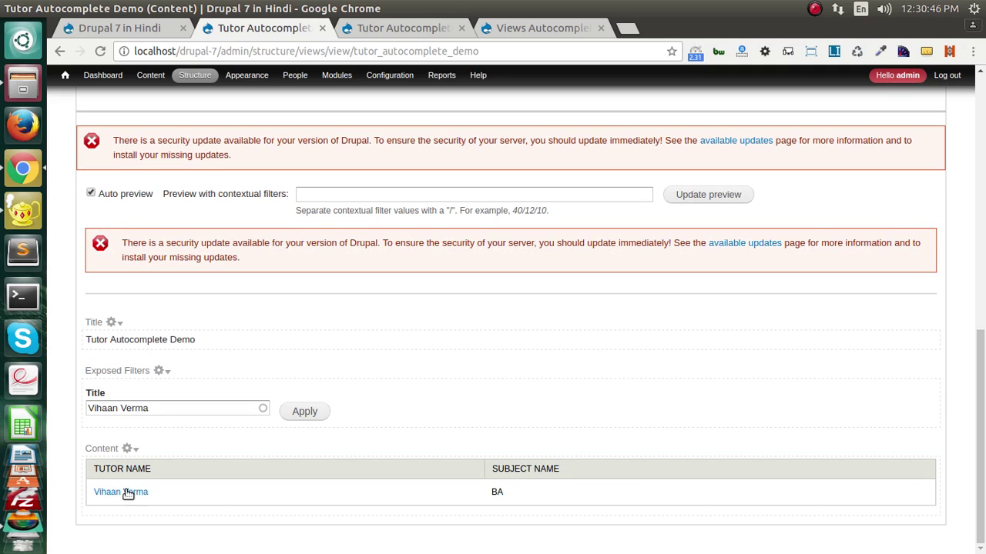
Replace the Title filter text with a tutor surname starting with "ku" and apply it to the preview
left_click(143, 412)
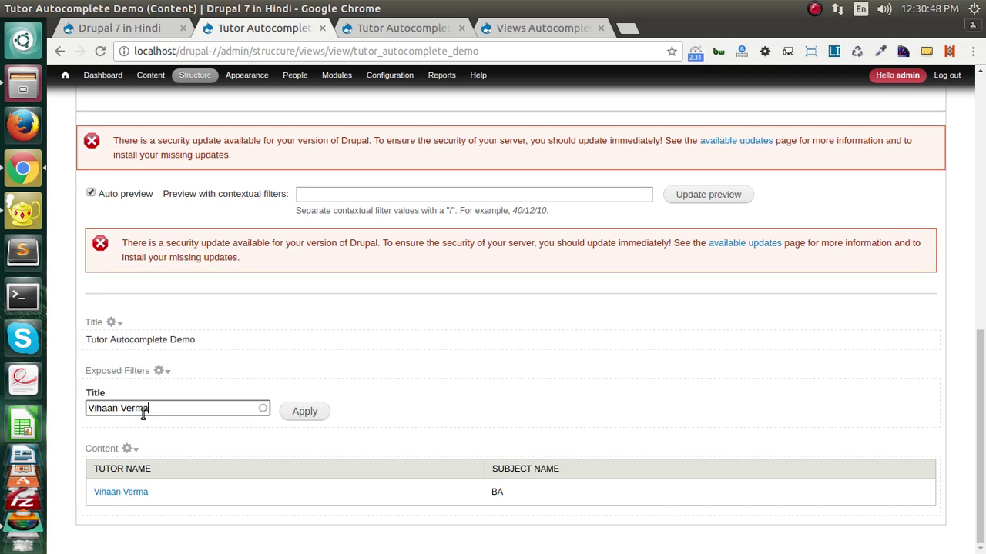
key("ctrl+a")
type("ku")
left_click(319, 412)
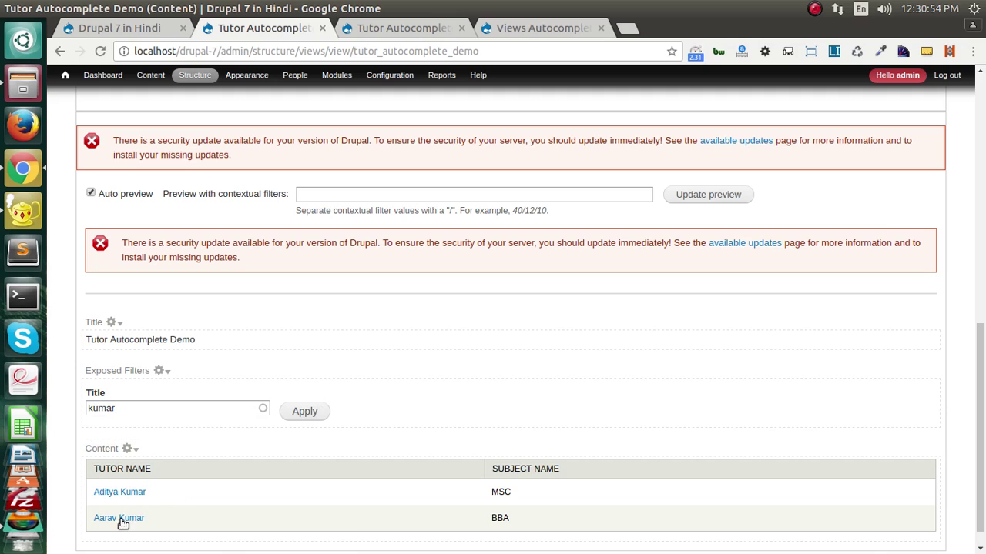
Clear the Title filter, apply it to list every tutor in the preview, and return to the view's display settings
left_click(252, 409)
key("ctrl+a")
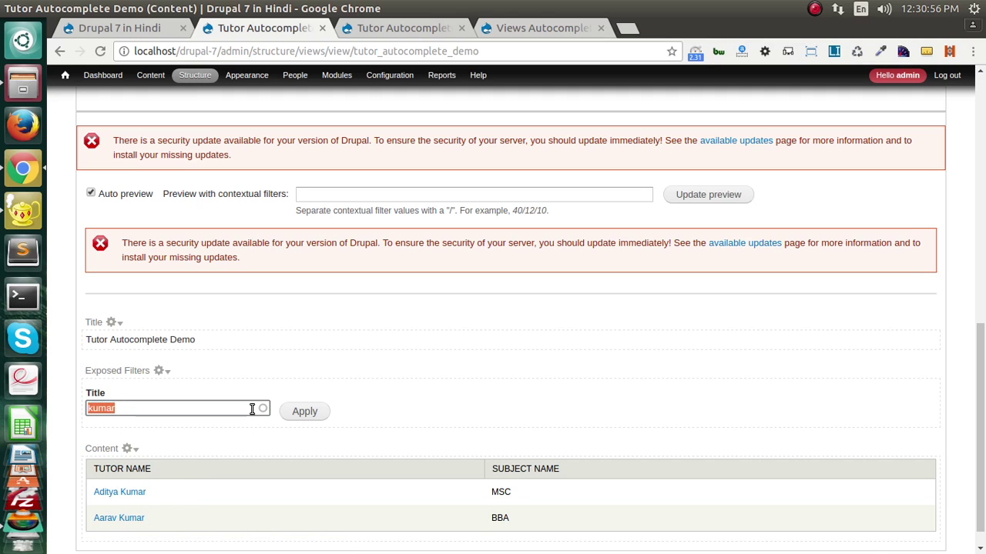
key("BackSpace")
left_click(283, 416)
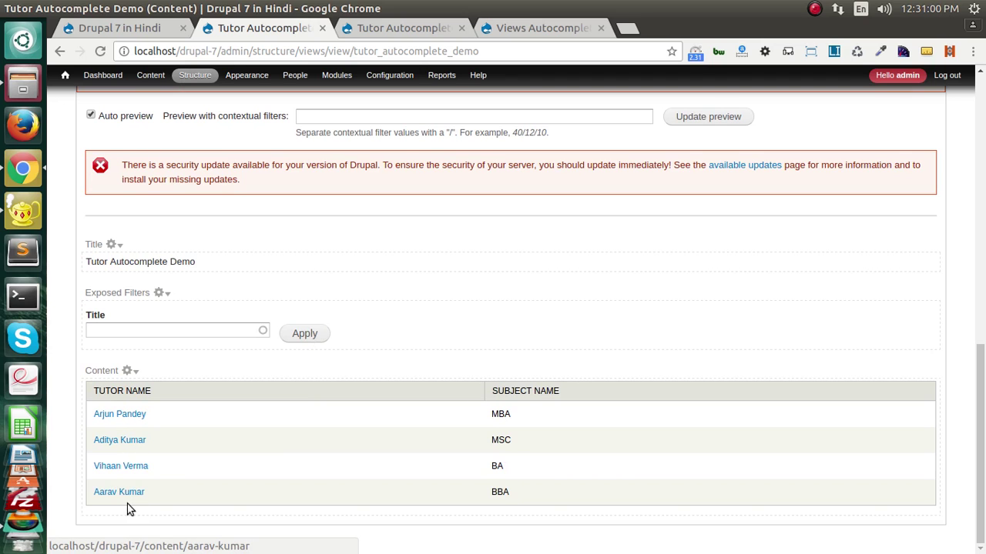
scroll(127, 456, "up", 3)
scroll(127, 456, "down", 3)
scroll(62, 455, "up", 15)
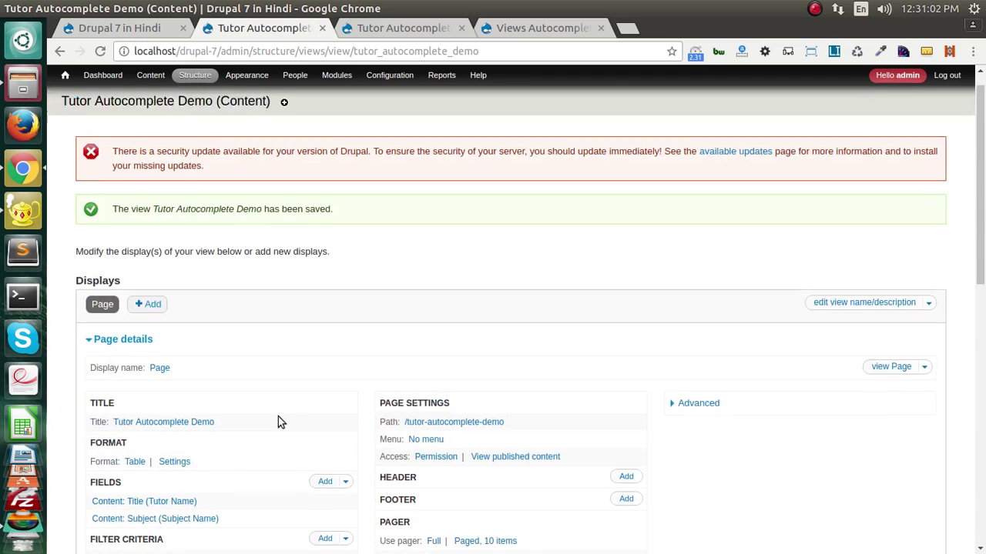
Open the view's page in a new tab and filter its Title field by the tutor surname starting with "ku"
middle_click(893, 380)
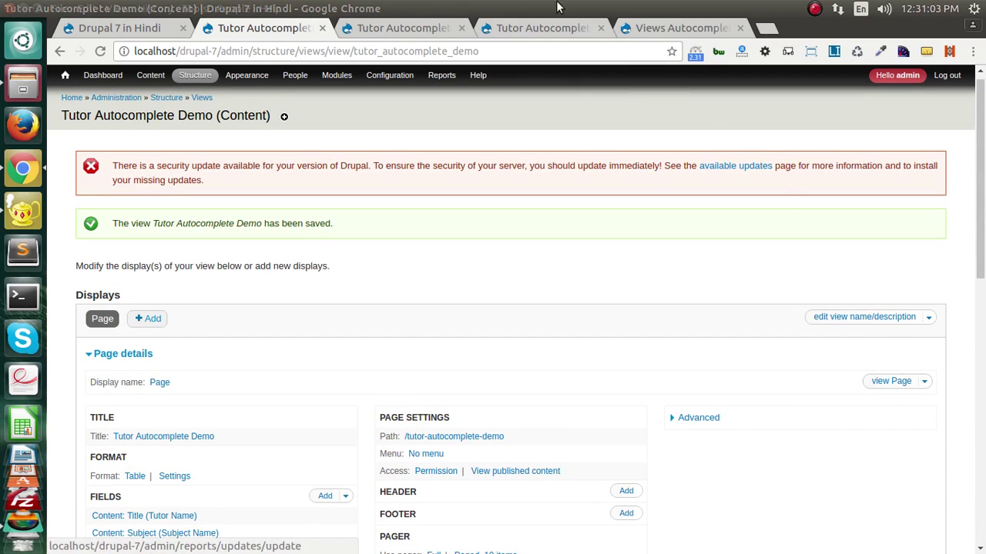
left_click(357, 30)
scroll(378, 293, "down", 5)
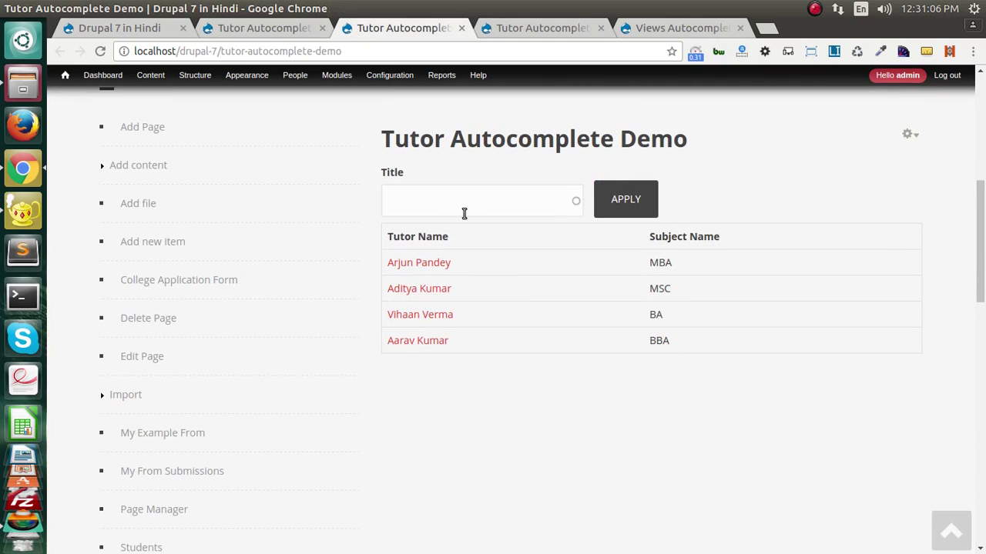
left_click(467, 202)
type("kumar")
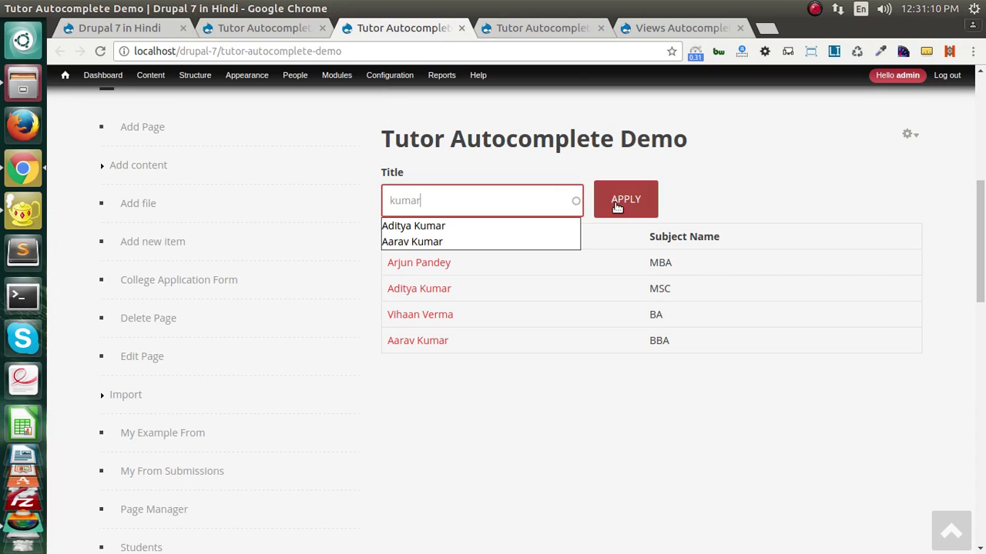
left_click(617, 206)
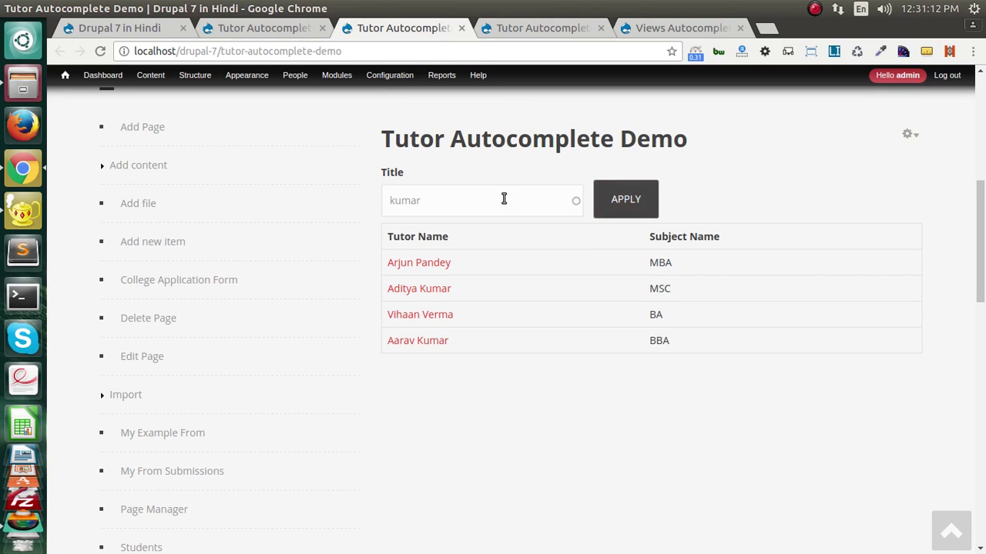
left_click(600, 197)
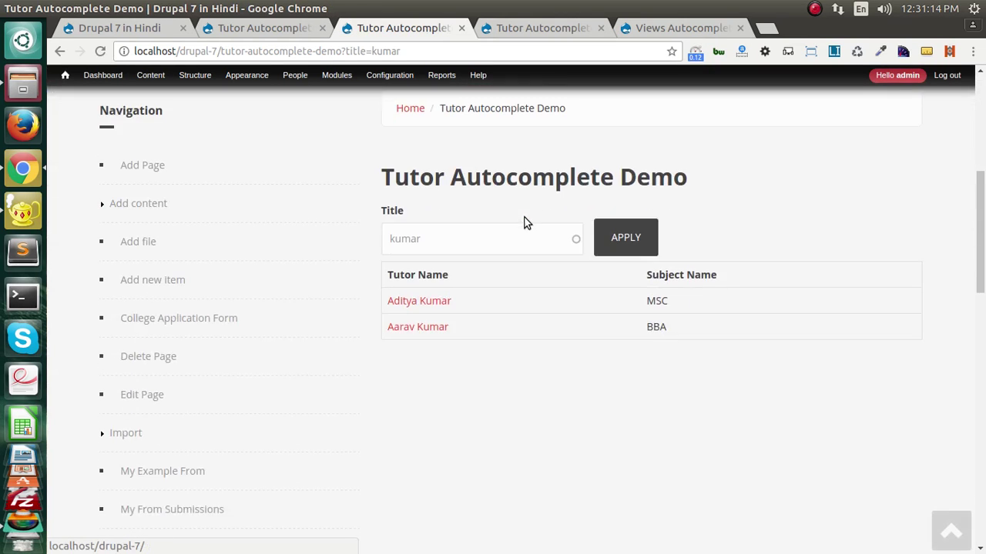
Replace the page's Title filter text with "vih", choose the suggested tutor, and apply the filter
double_click(449, 238)
type("vih")
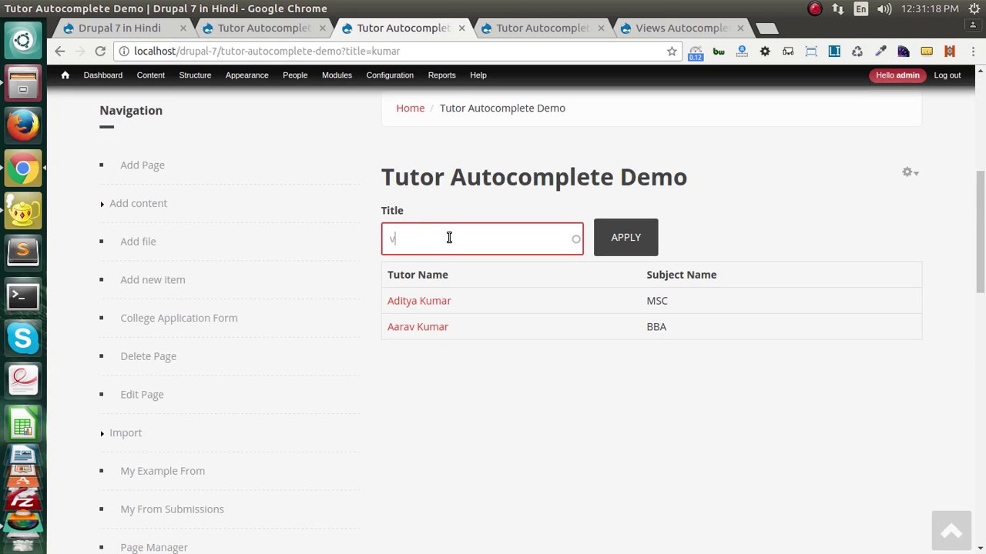
left_click(447, 265)
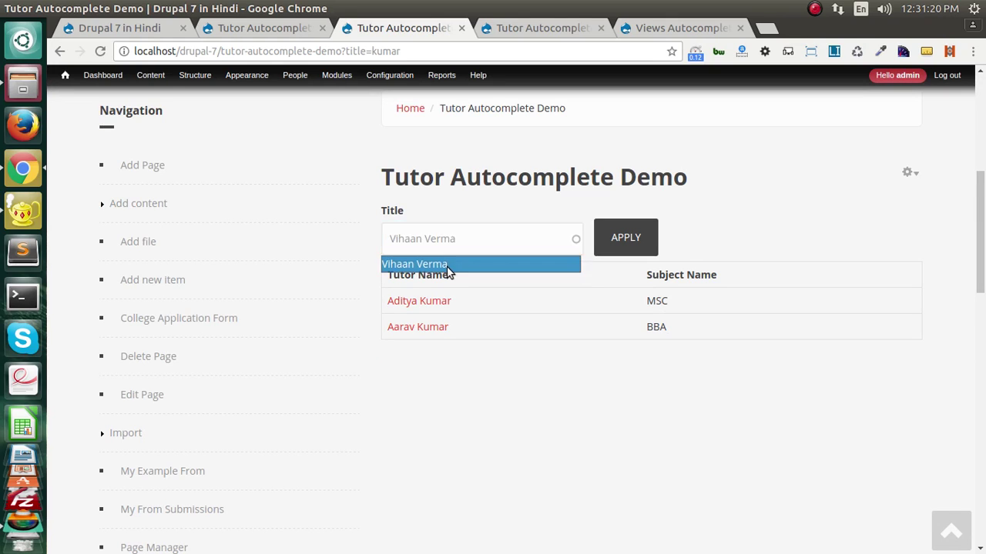
left_click(599, 244)
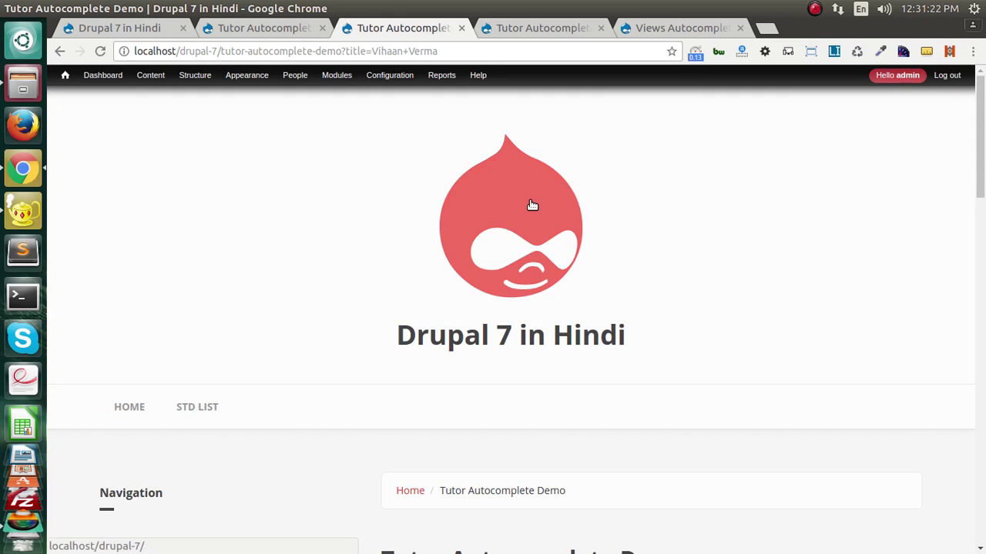
scroll(659, 279, "down", 5)
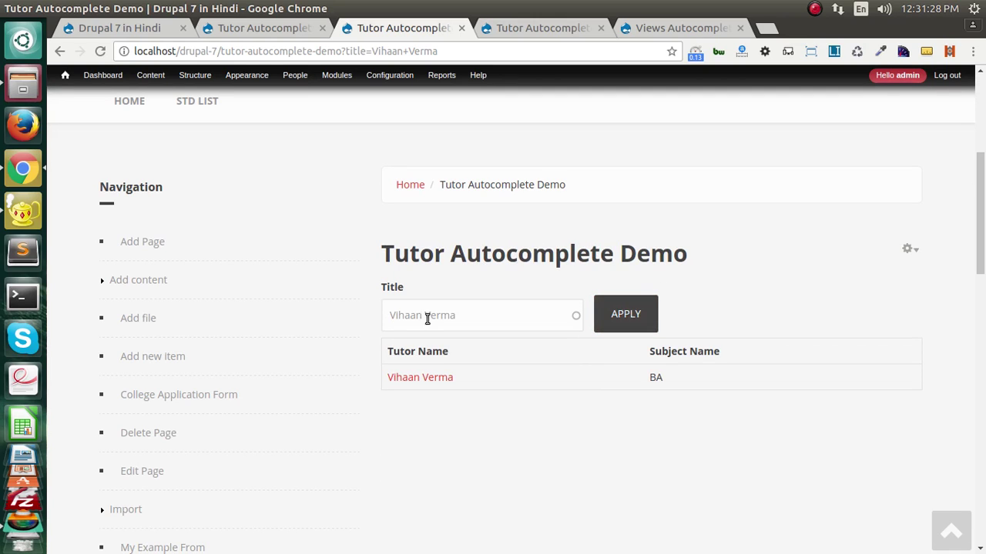
Enter the tutor surname starting with "ku" in the Title filter, choose the first suggested tutor, and apply it
triple_click(491, 328)
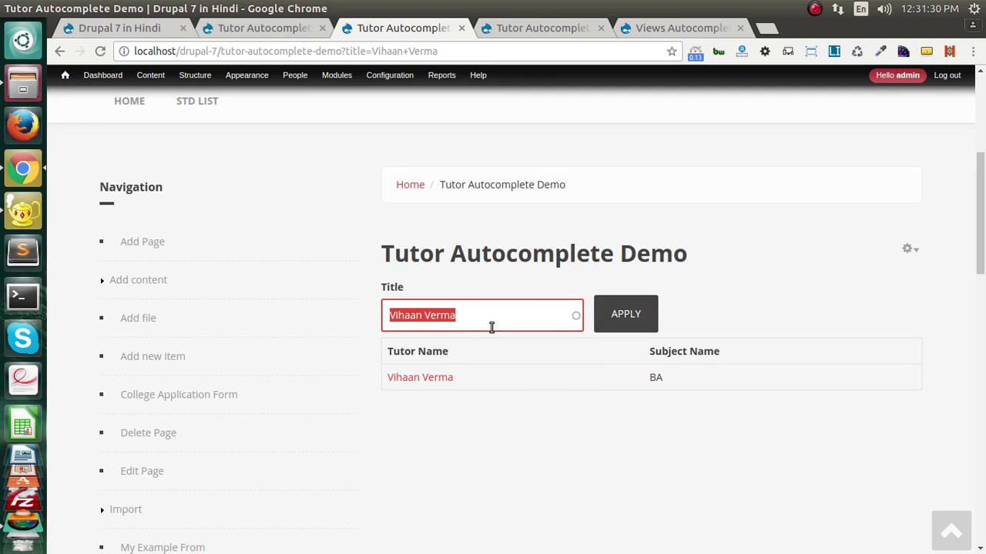
type("kumar")
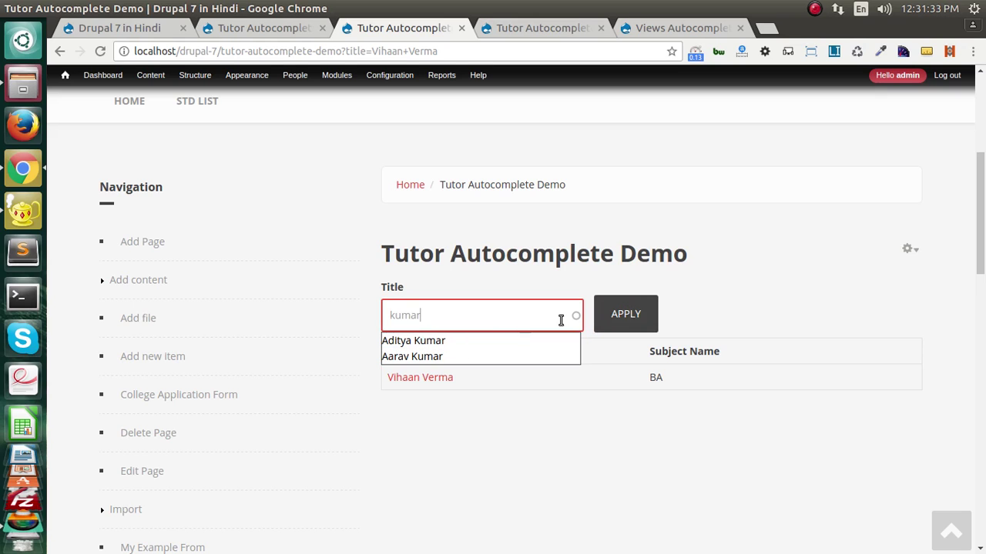
left_click(501, 340)
left_click(624, 316)
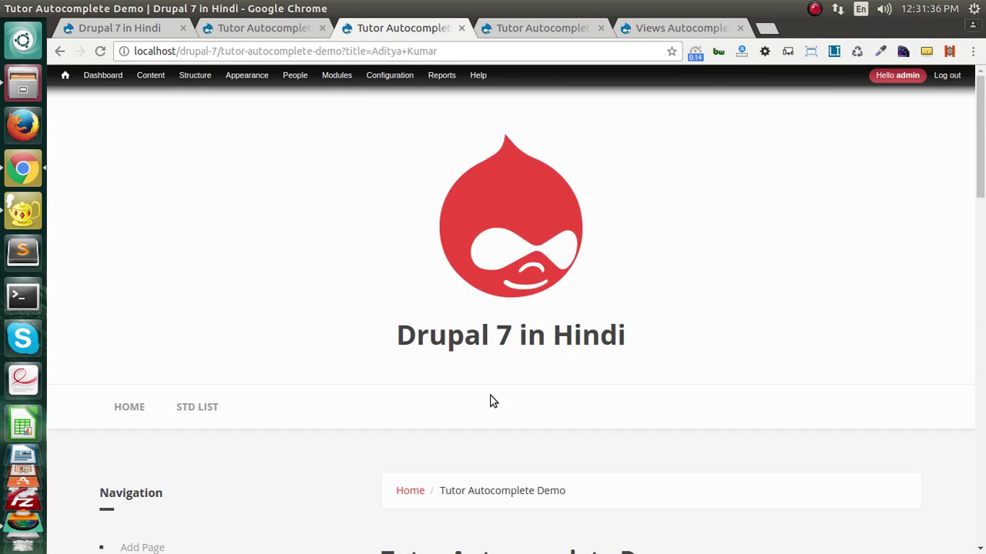
scroll(490, 400, "down", 5)
scroll(610, 341, "down", 1)
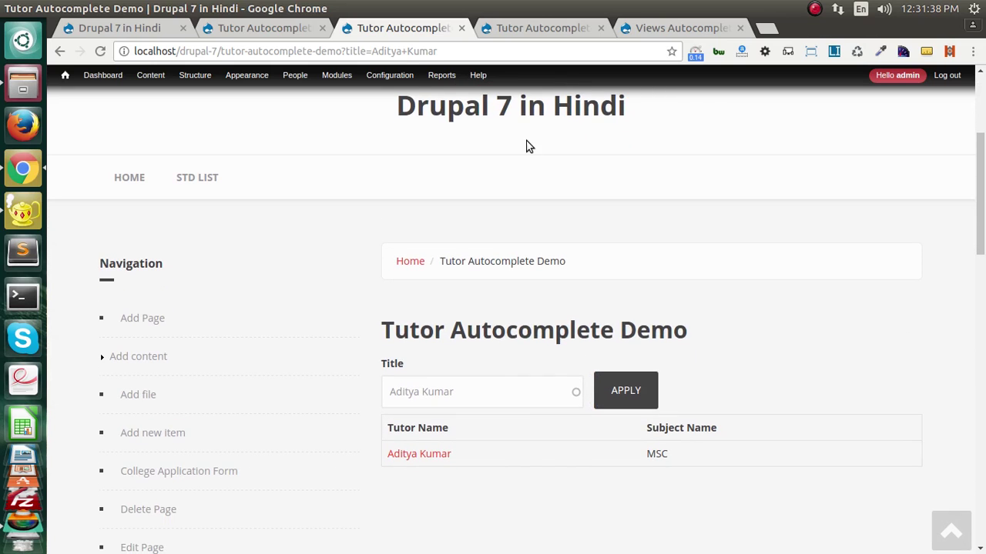
Set Use AJAX to Yes for all displays in the view's advanced settings and save the view
left_click(282, 29)
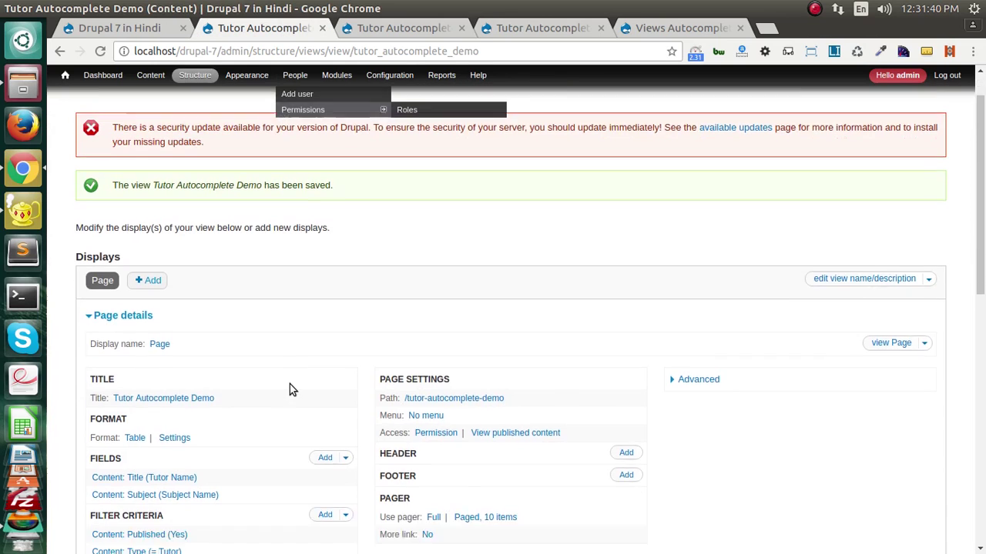
scroll(290, 384, "down", 7)
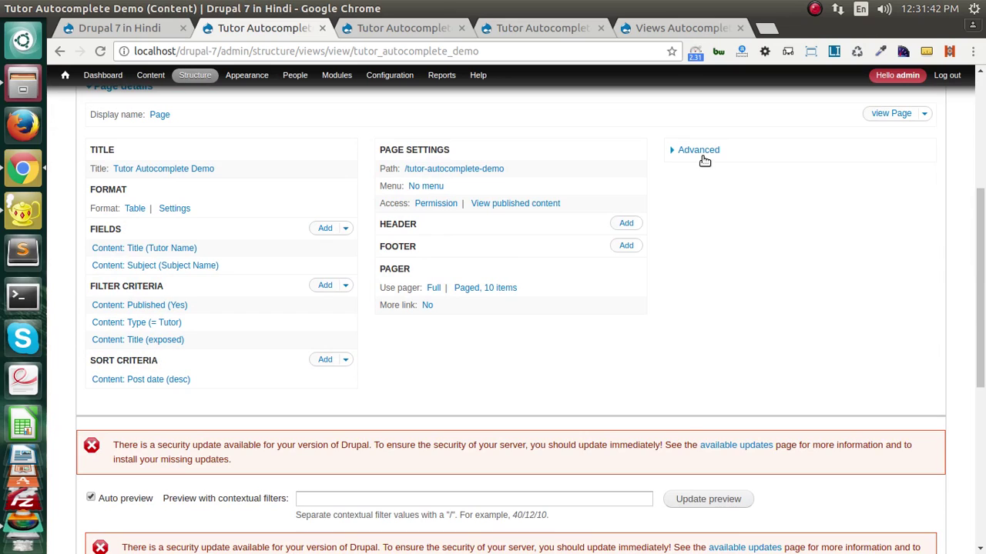
left_click(702, 154)
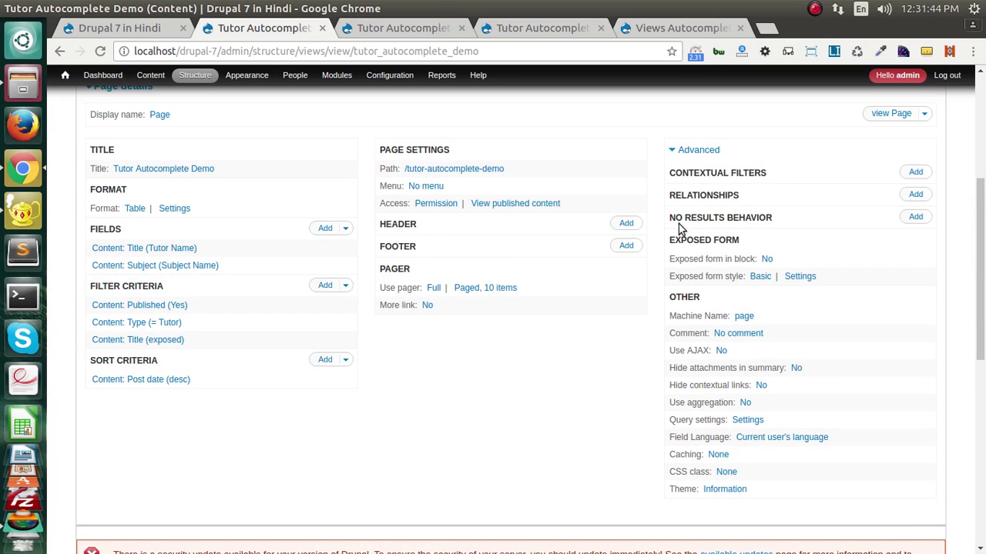
left_click_drag(668, 351, 715, 351)
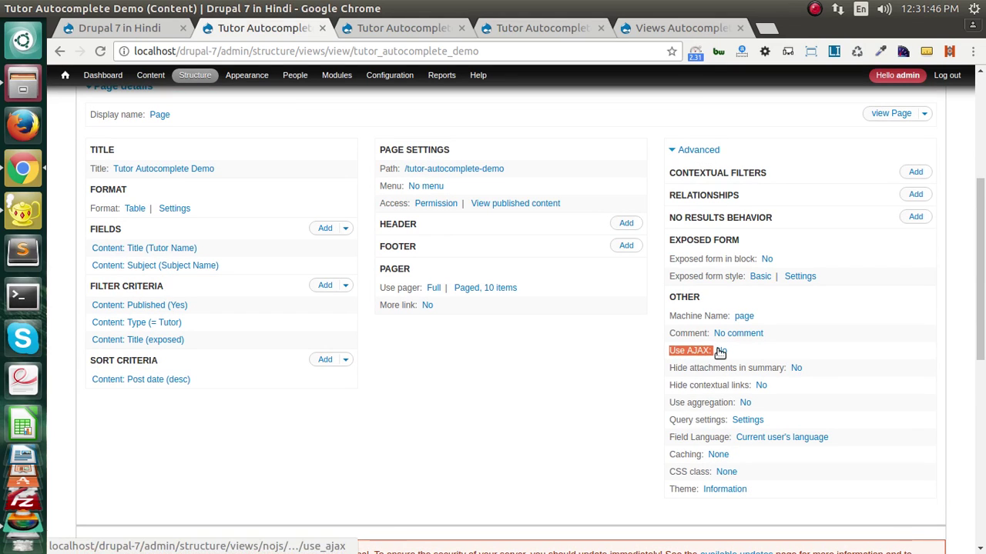
left_click(720, 351)
left_click(248, 356)
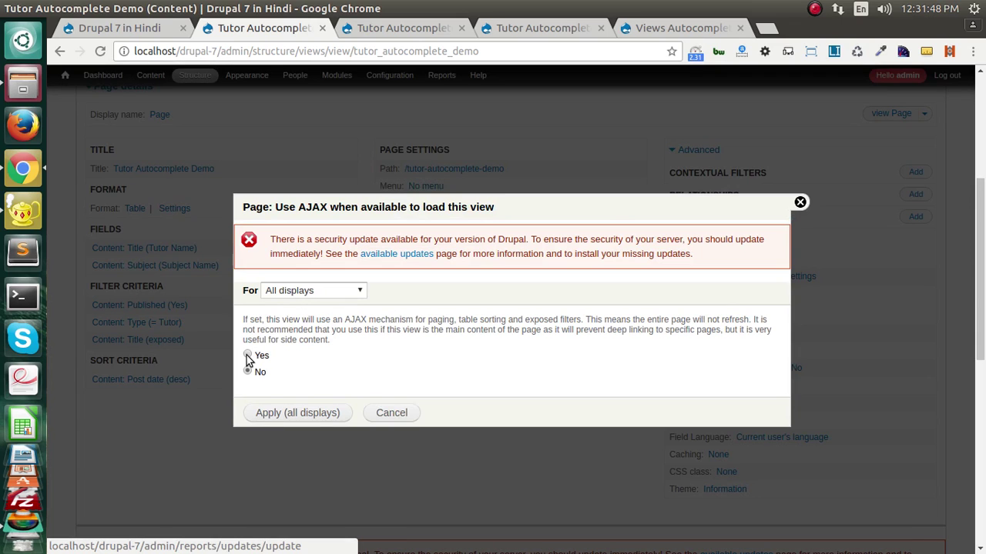
left_click(270, 411)
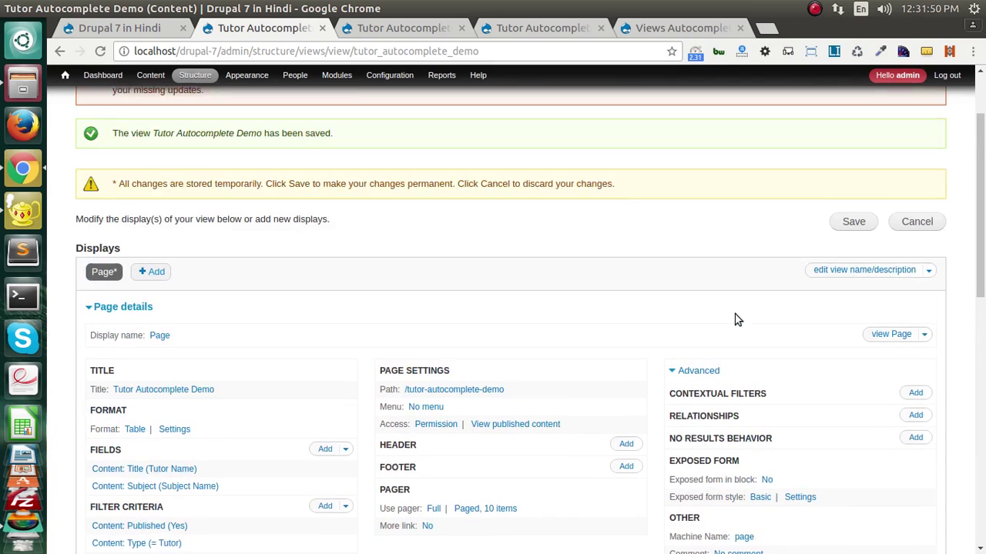
left_click(853, 236)
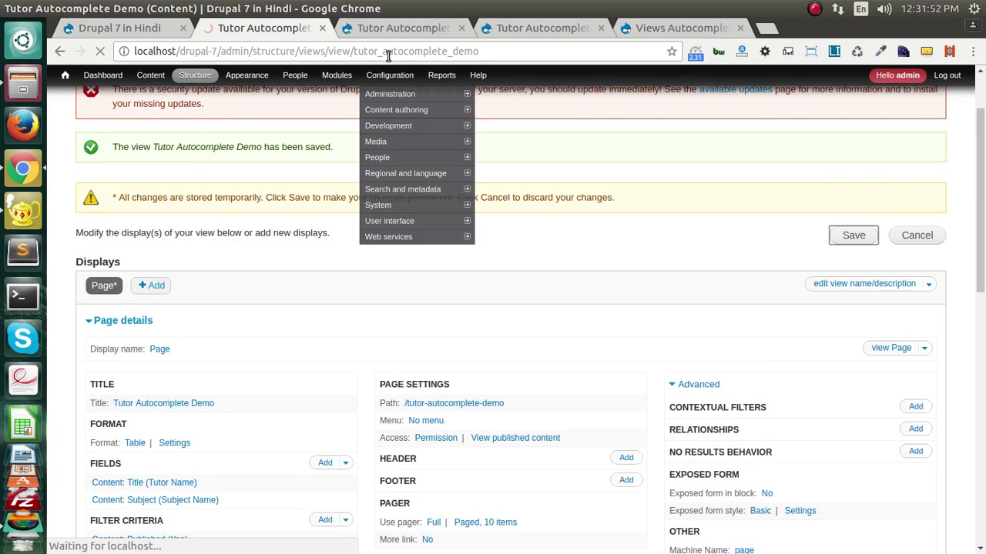
Reload the Tutor Autocomplete Demo page without the title query in its address
left_click(388, 28)
key("F5")
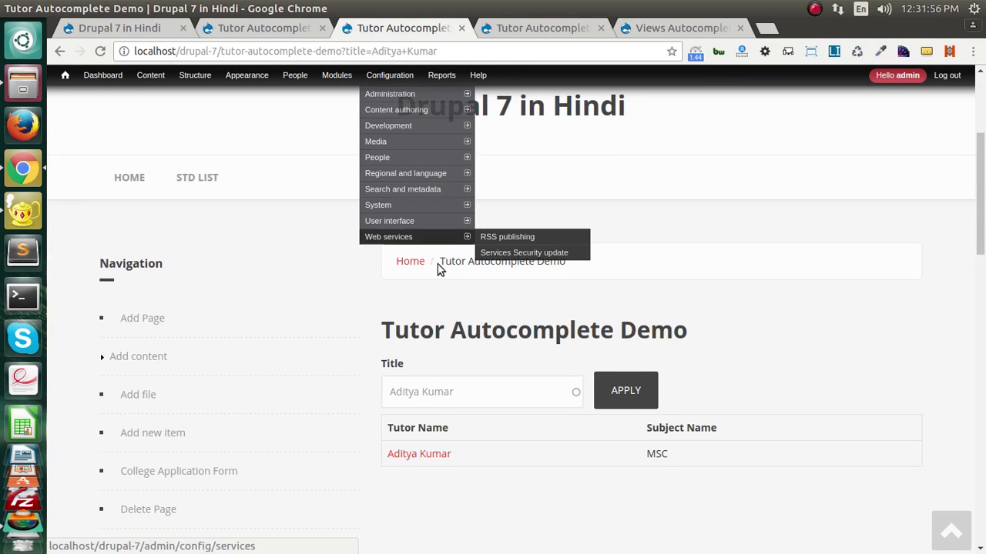
left_click_drag(345, 52, 554, 73)
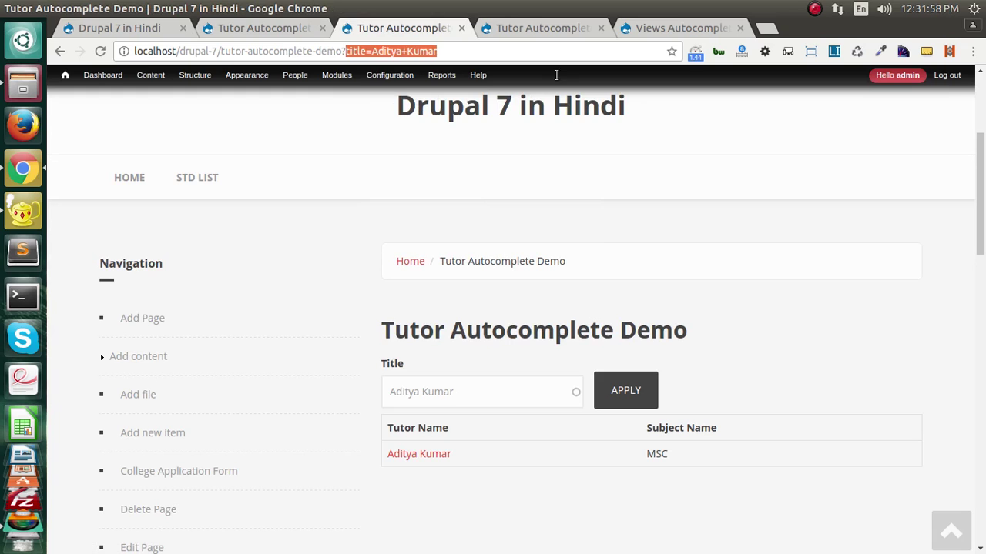
key("BackSpace")
key("Return")
scroll(519, 349, "down", 5)
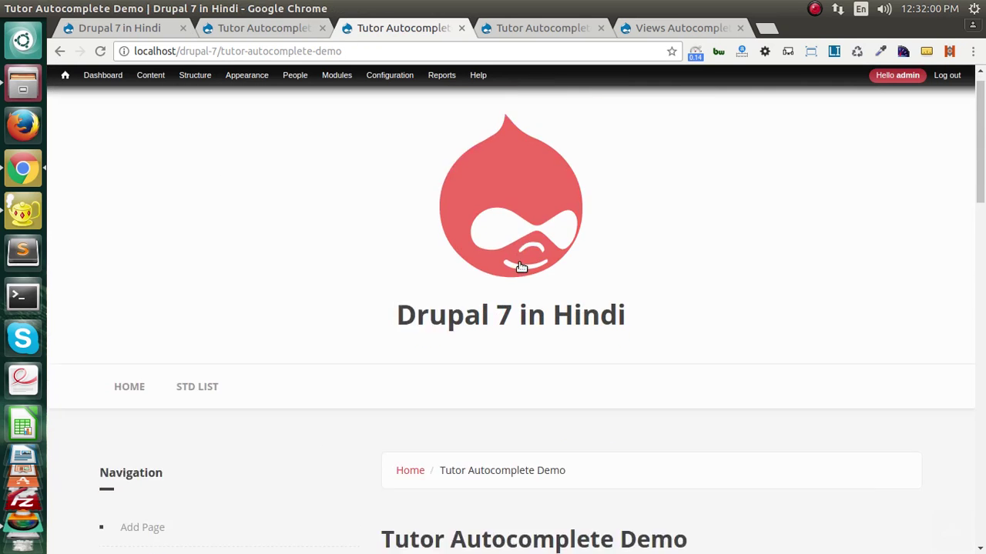
Test the AJAX filtering by entering "vih" in the Title filter, choosing the suggested tutor, and applying it
left_click(423, 281)
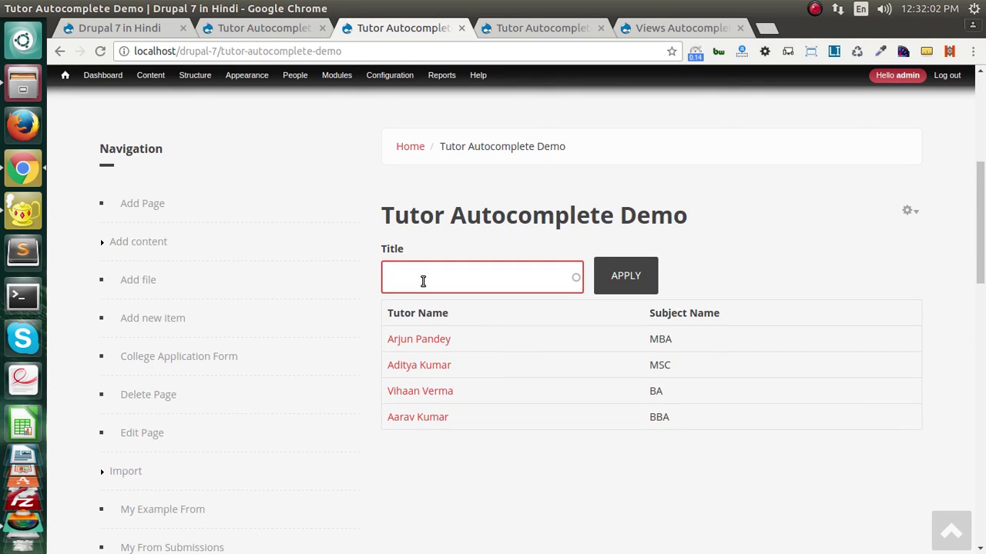
type("vih")
left_click(425, 302)
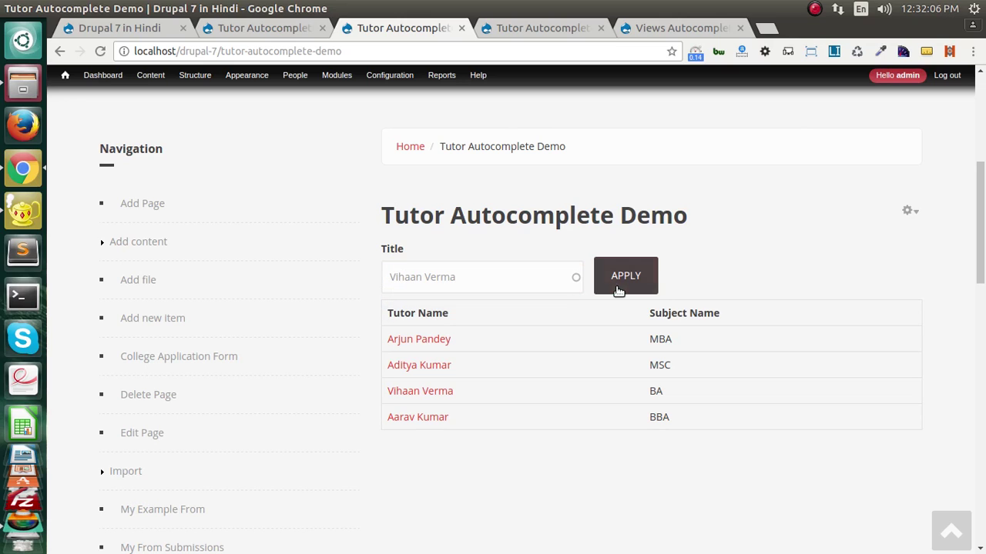
left_click(619, 285)
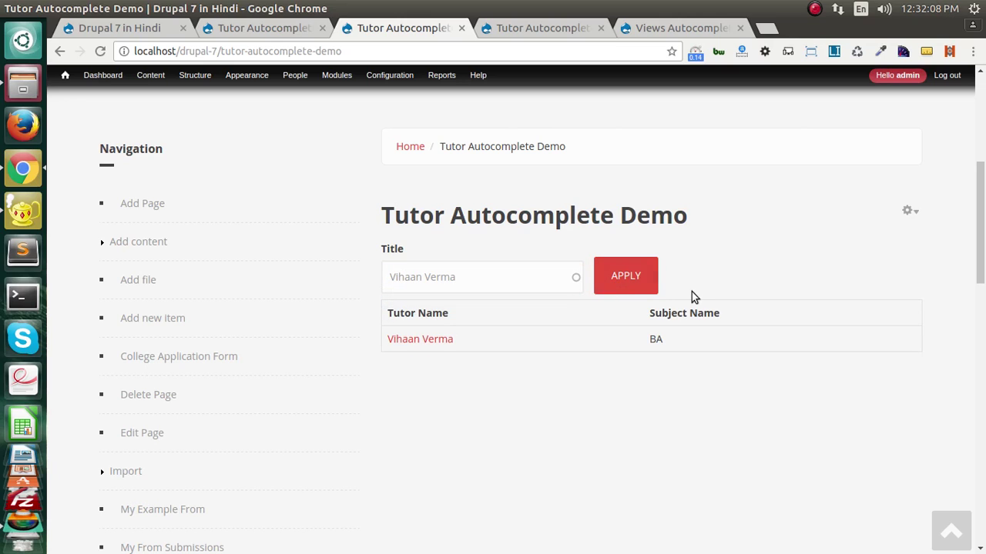
Replace the Title filter text with the tutor surname starting with "ku" and apply it without choosing a suggestion
triple_click(486, 279)
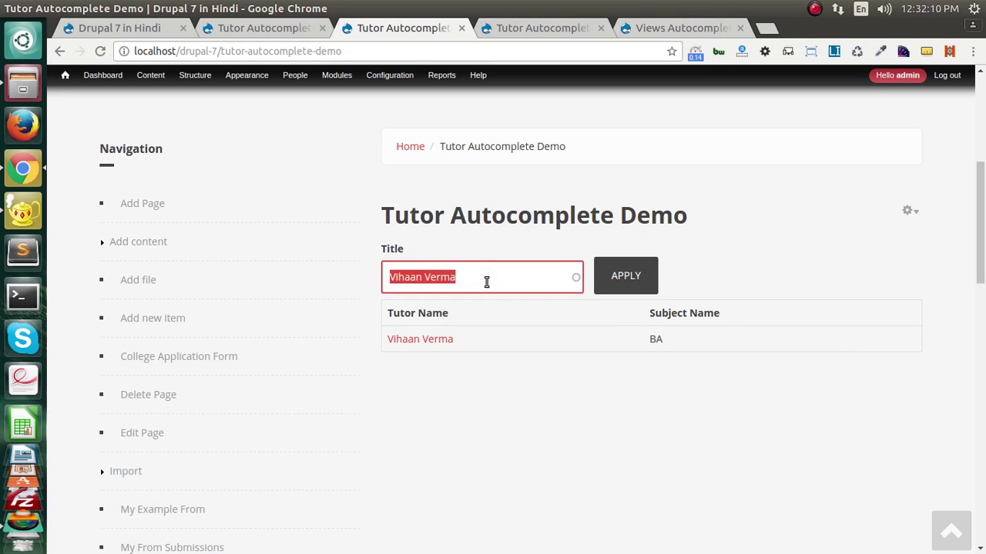
type("kumar")
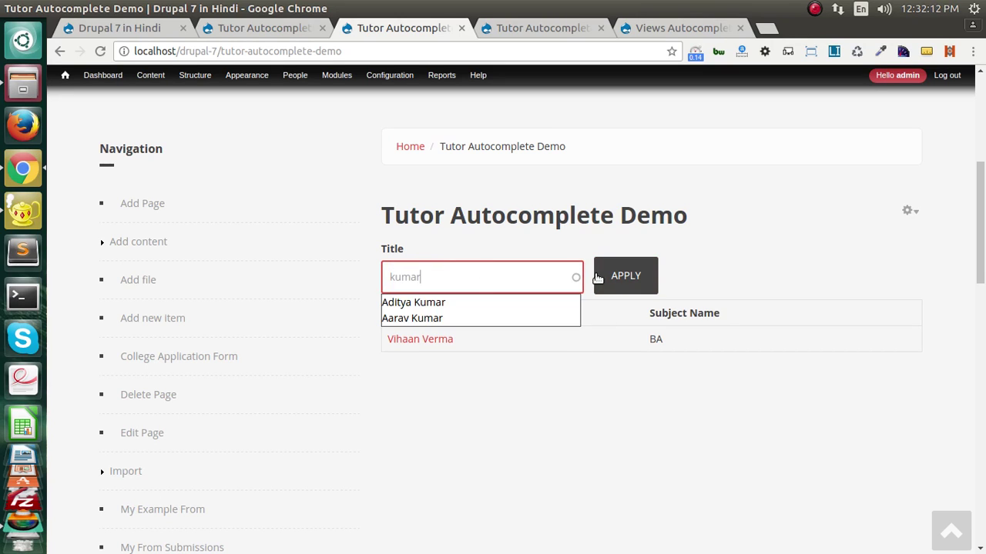
left_click(639, 279)
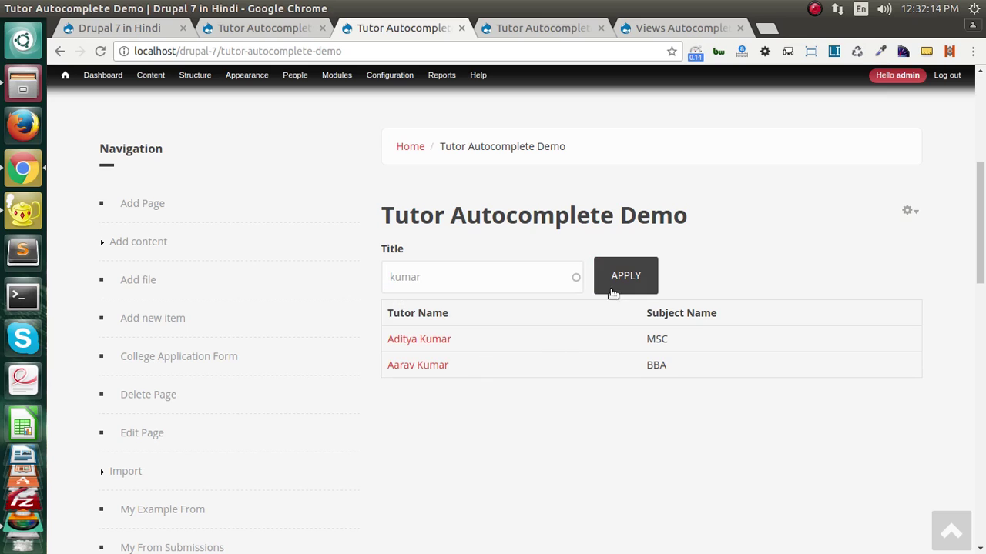